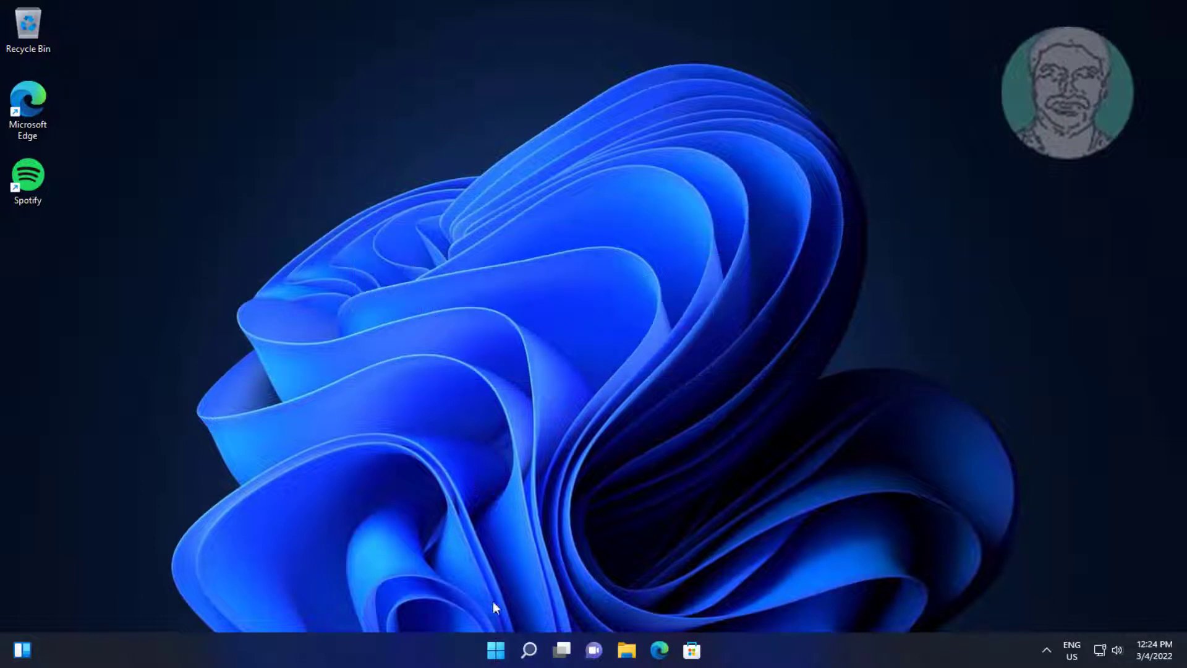
# Open Settings from Start and run a Windows Update check, which reports the PC is up to date
pyautogui.click(496, 649)
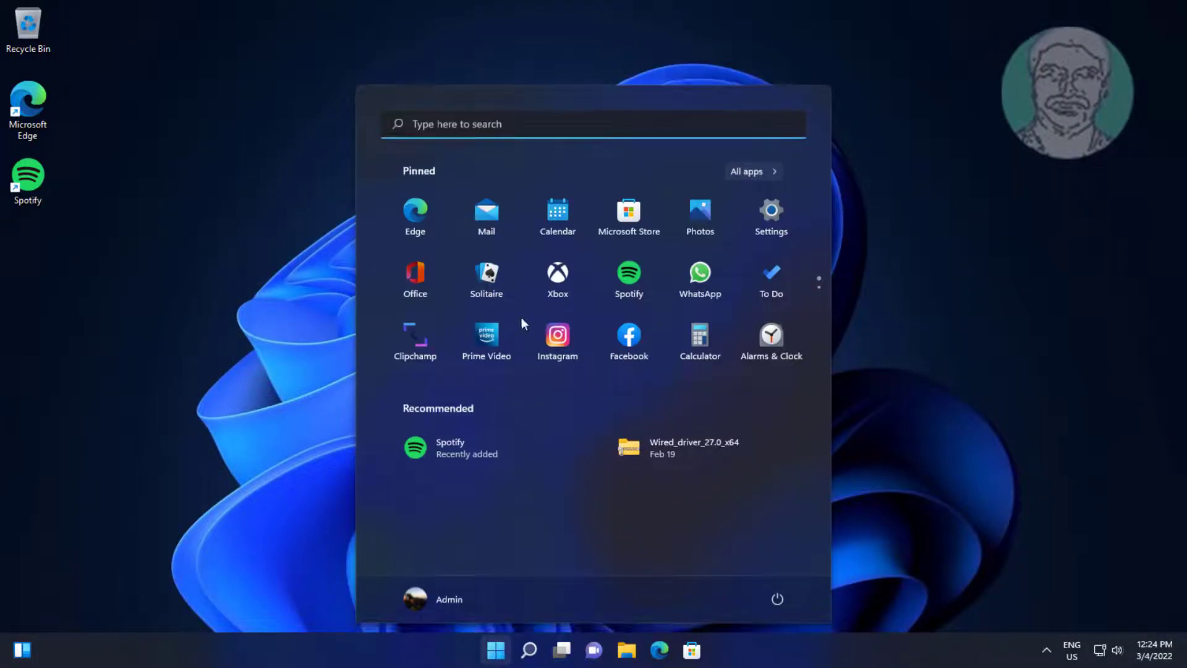
pyautogui.click(772, 214)
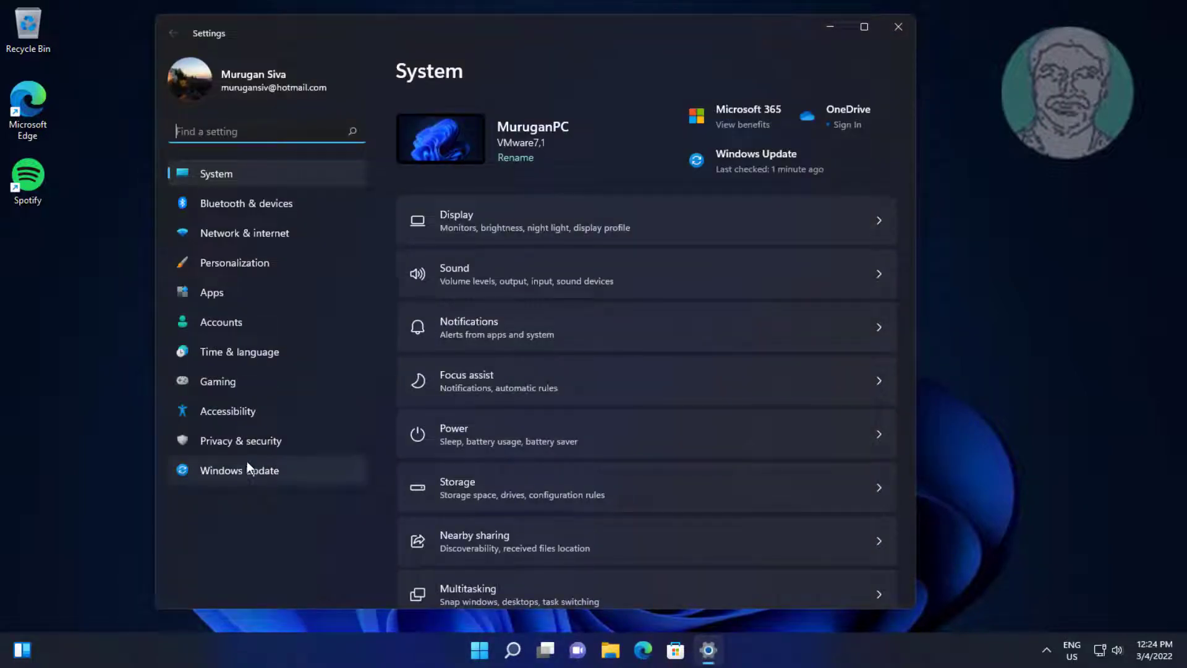
pyautogui.click(247, 465)
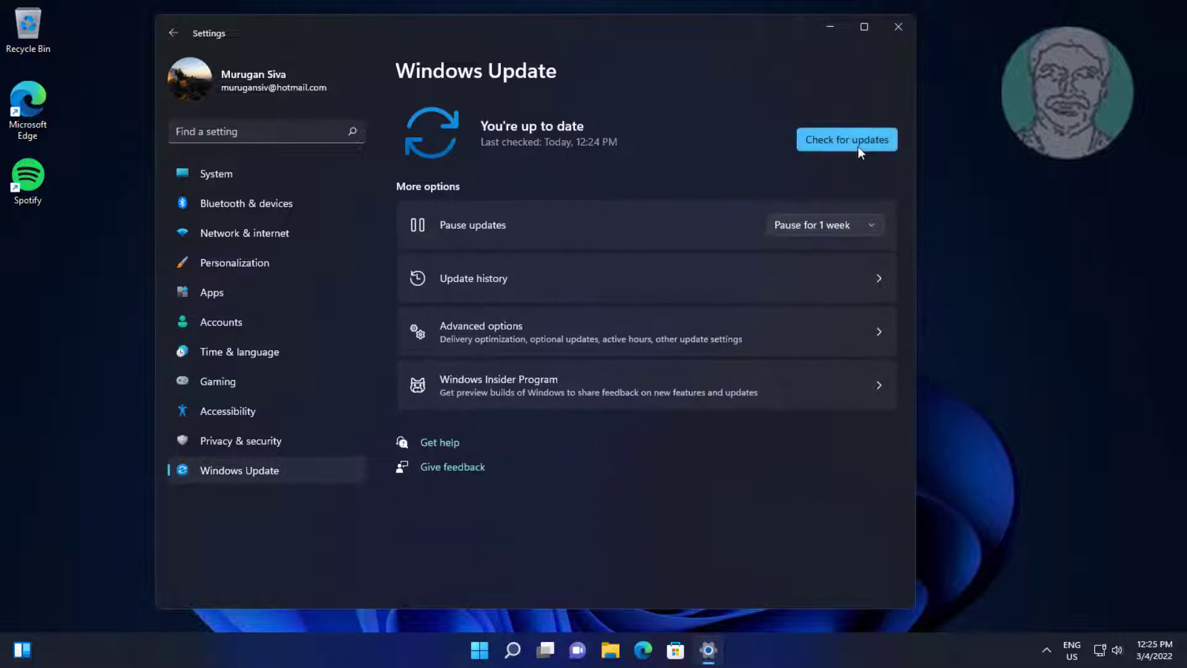
pyautogui.click(858, 145)
# Close and reopen Settings, then go to Accounts › Family & other users
pyautogui.click(895, 25)
pyautogui.click(500, 658)
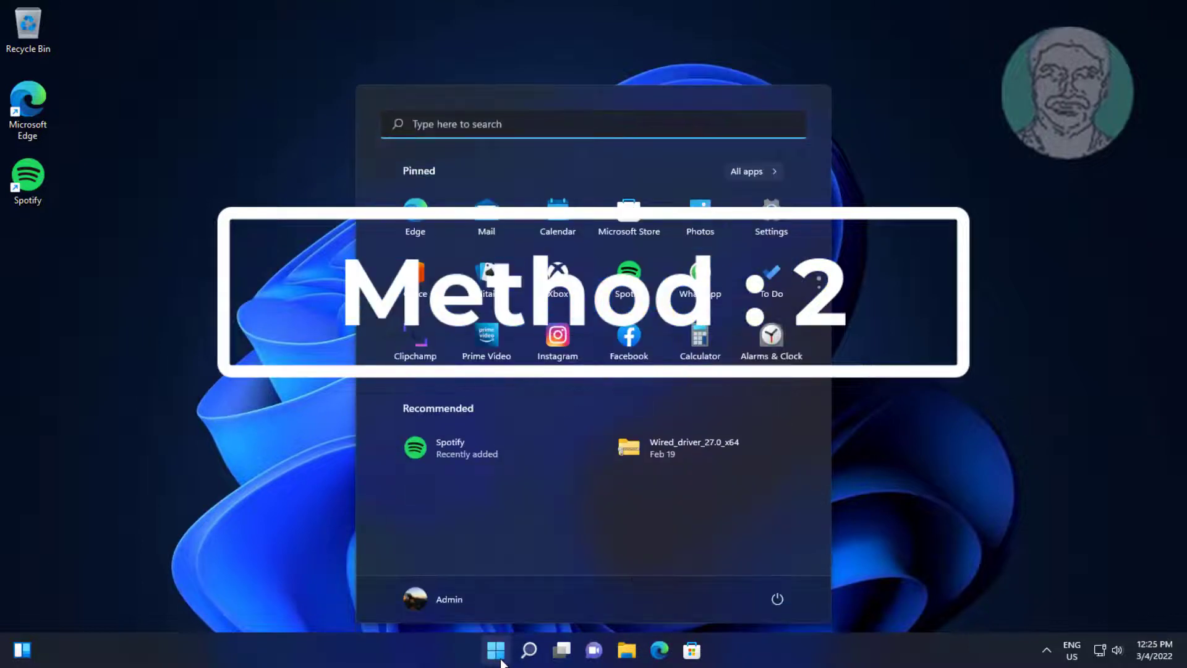
pyautogui.click(778, 223)
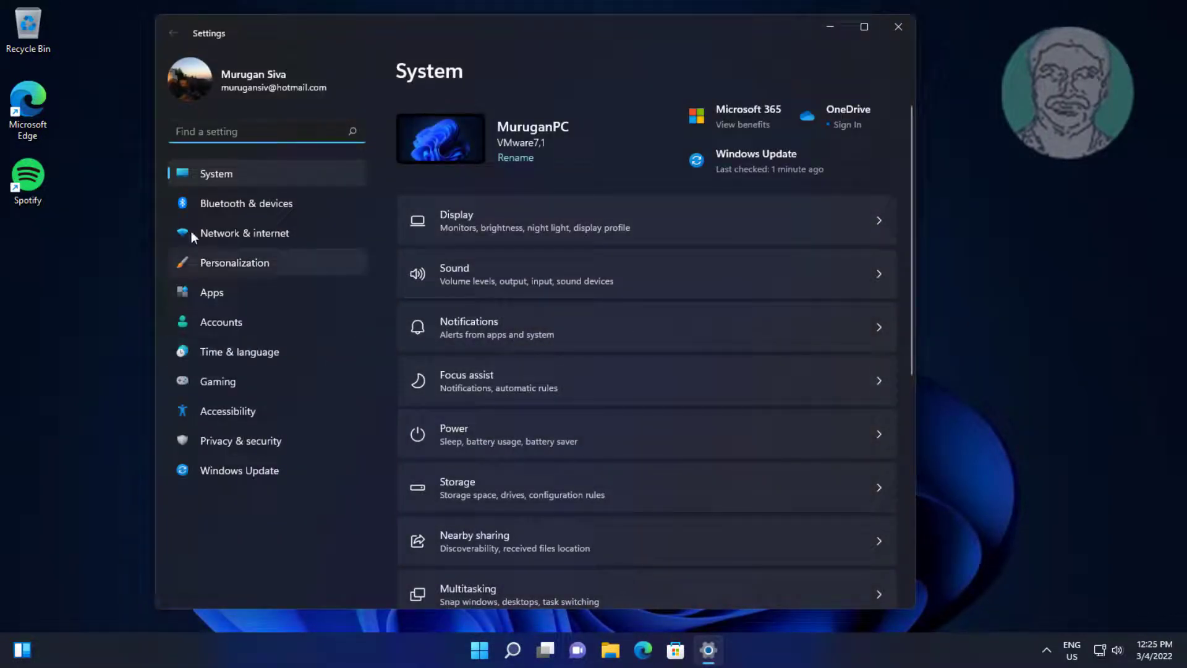
pyautogui.click(235, 323)
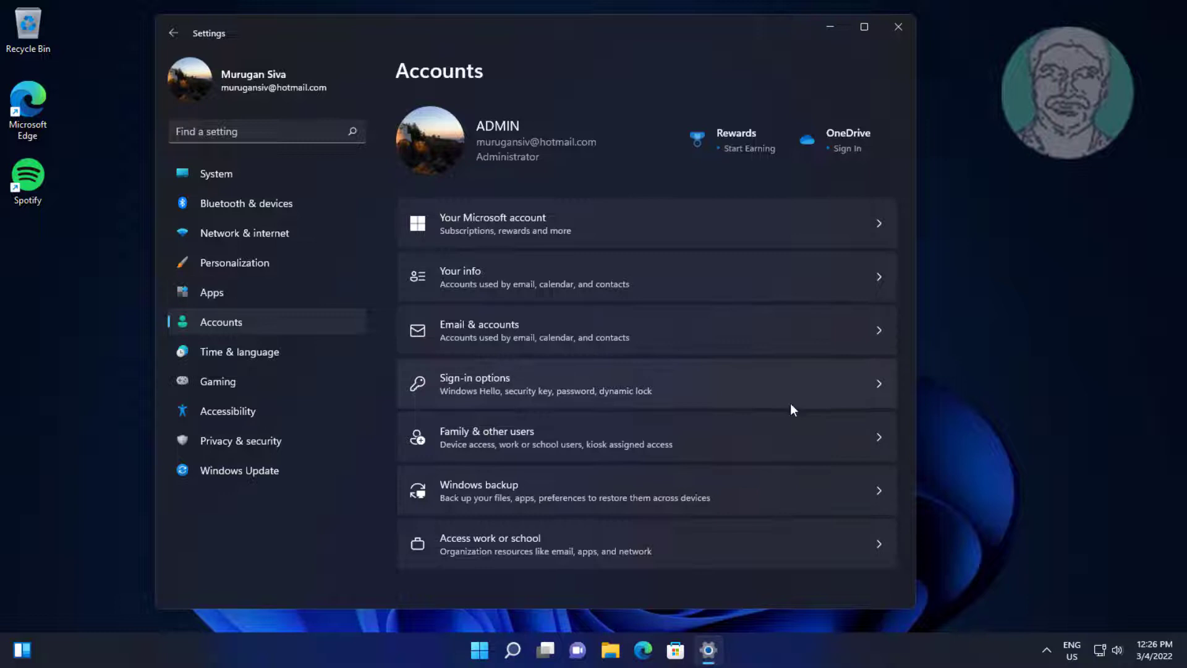
pyautogui.click(572, 445)
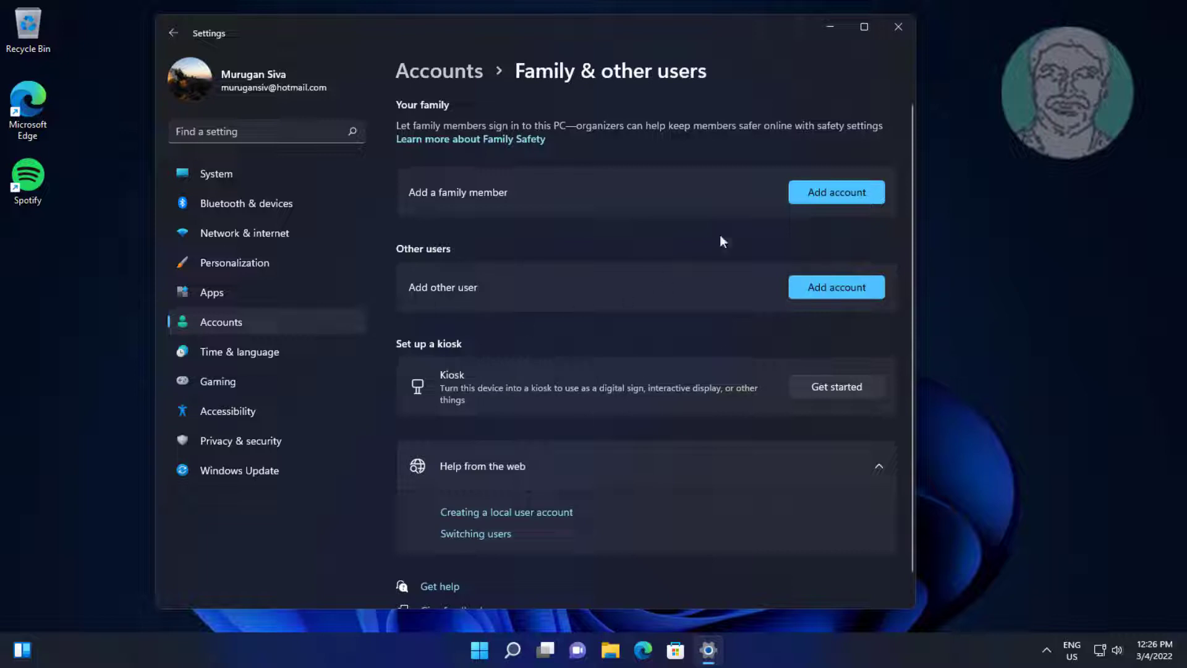
# Close Settings and search Windows for 'control panel'
pyautogui.click(909, 29)
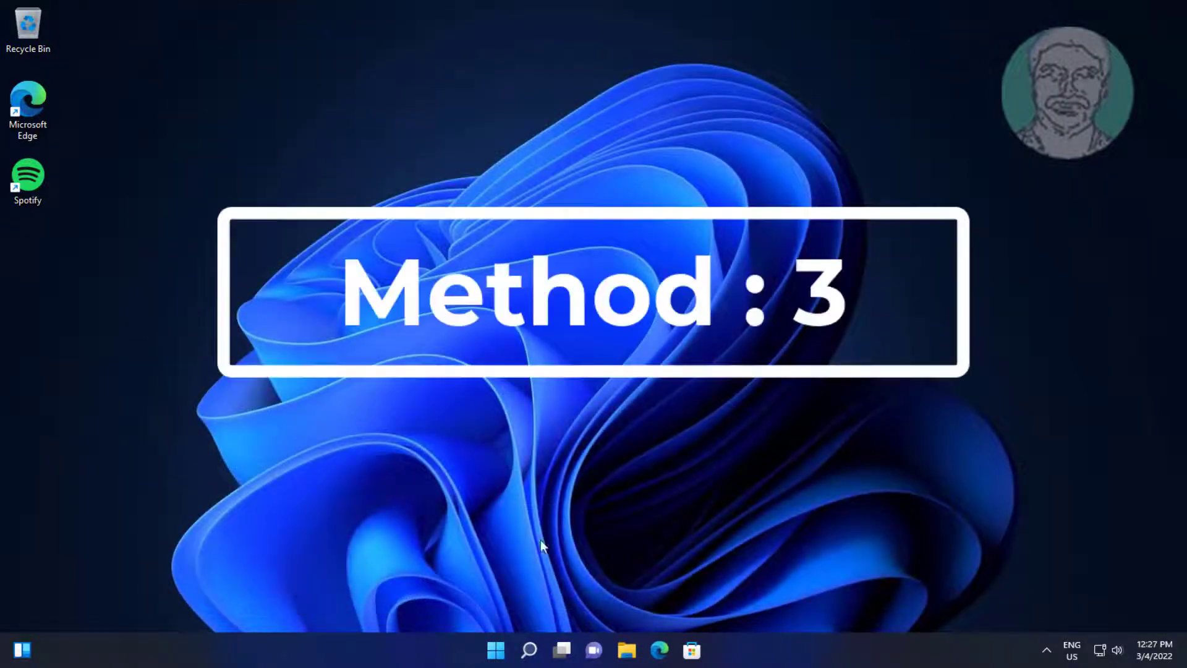
pyautogui.click(528, 649)
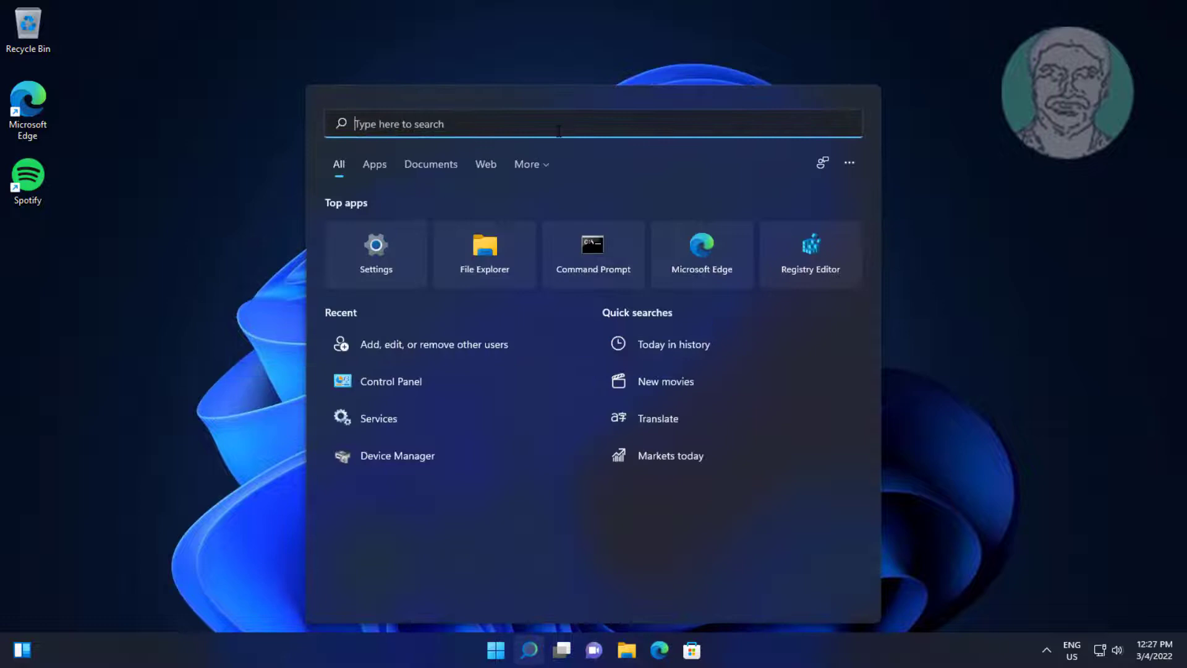
pyautogui.write('control')
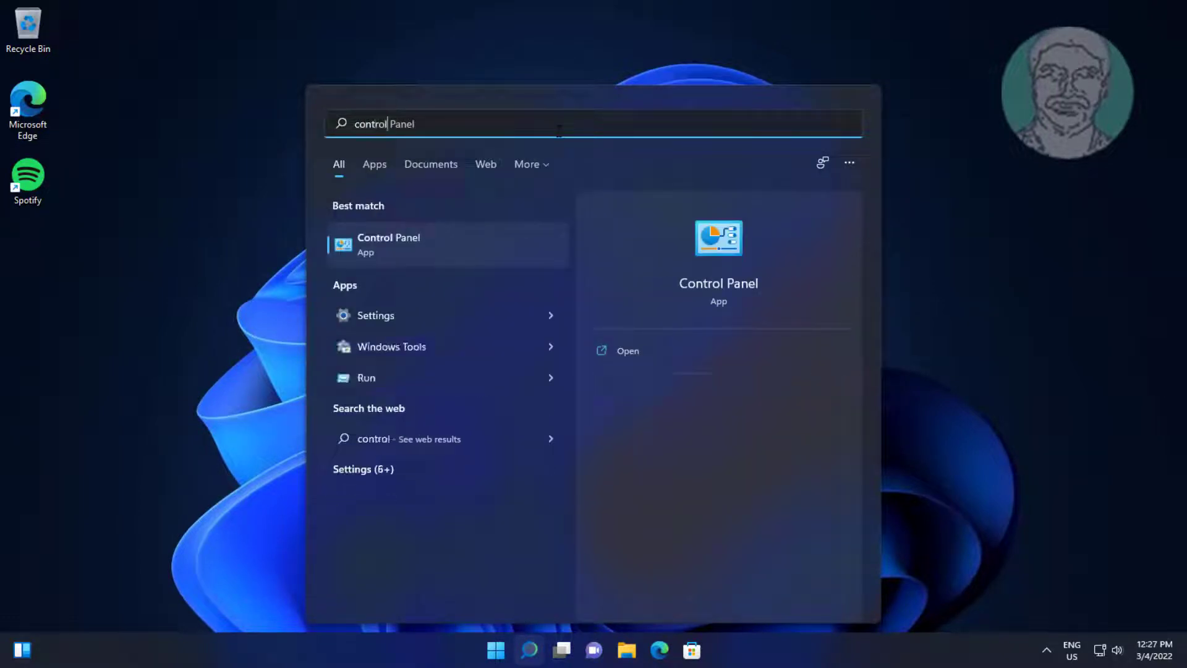
pyautogui.write(' panel')
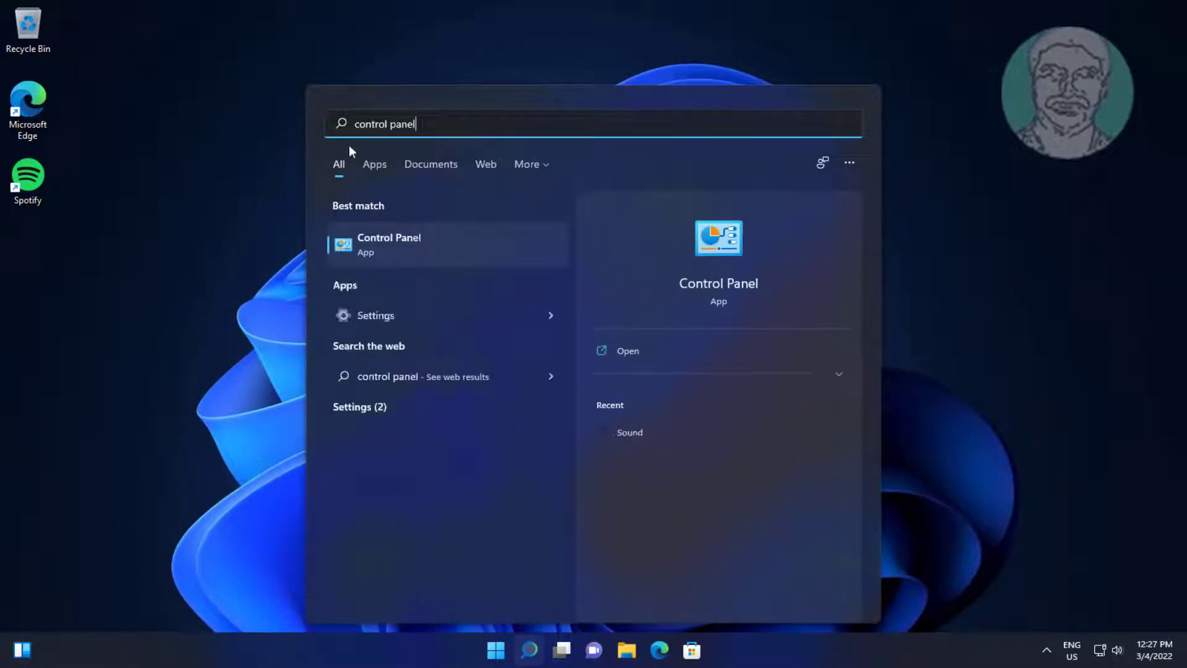
# Open Control Panel's User Accounts and bring up the change options for the Admin account
pyautogui.click(403, 251)
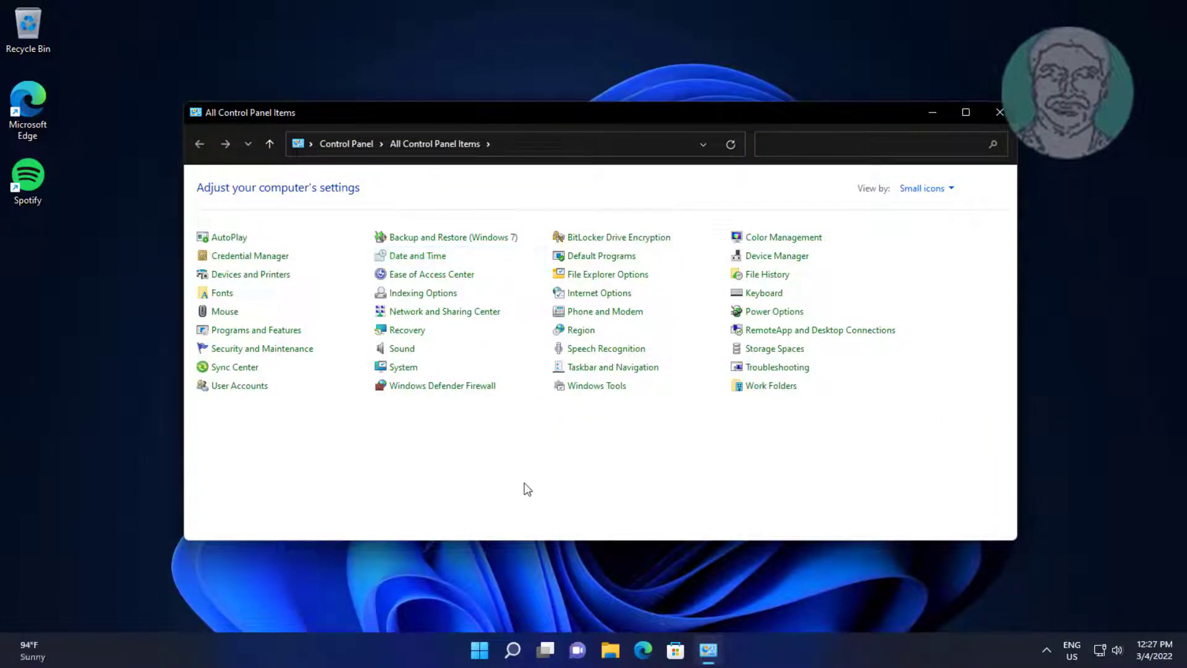
pyautogui.click(237, 387)
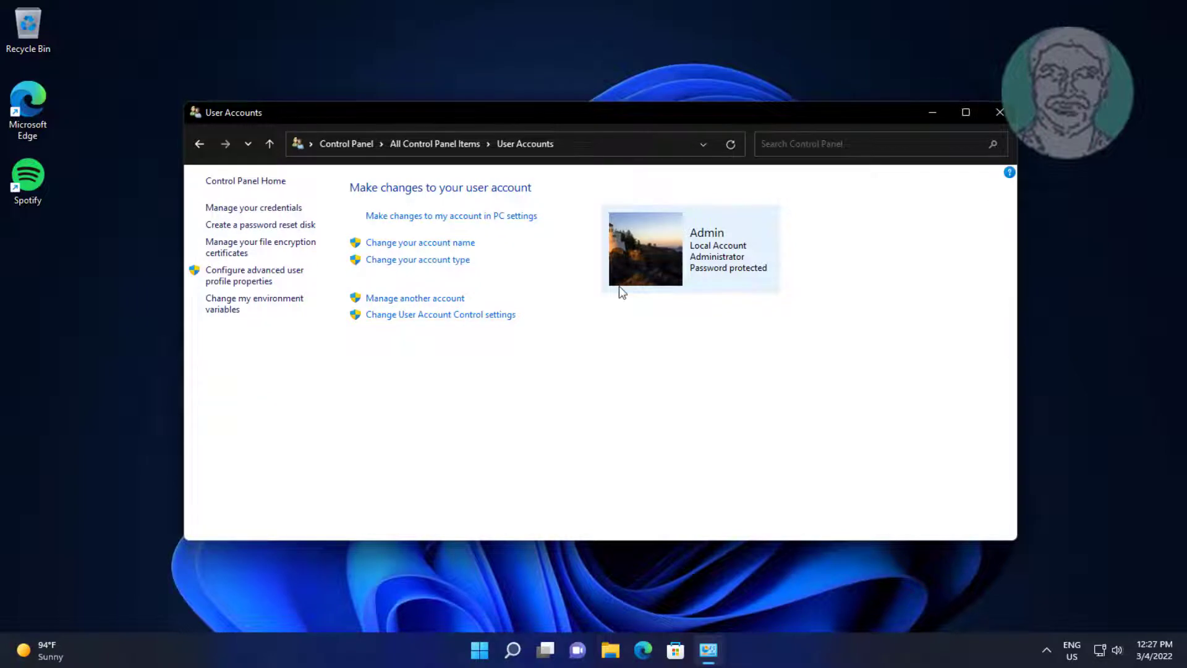
pyautogui.click(445, 300)
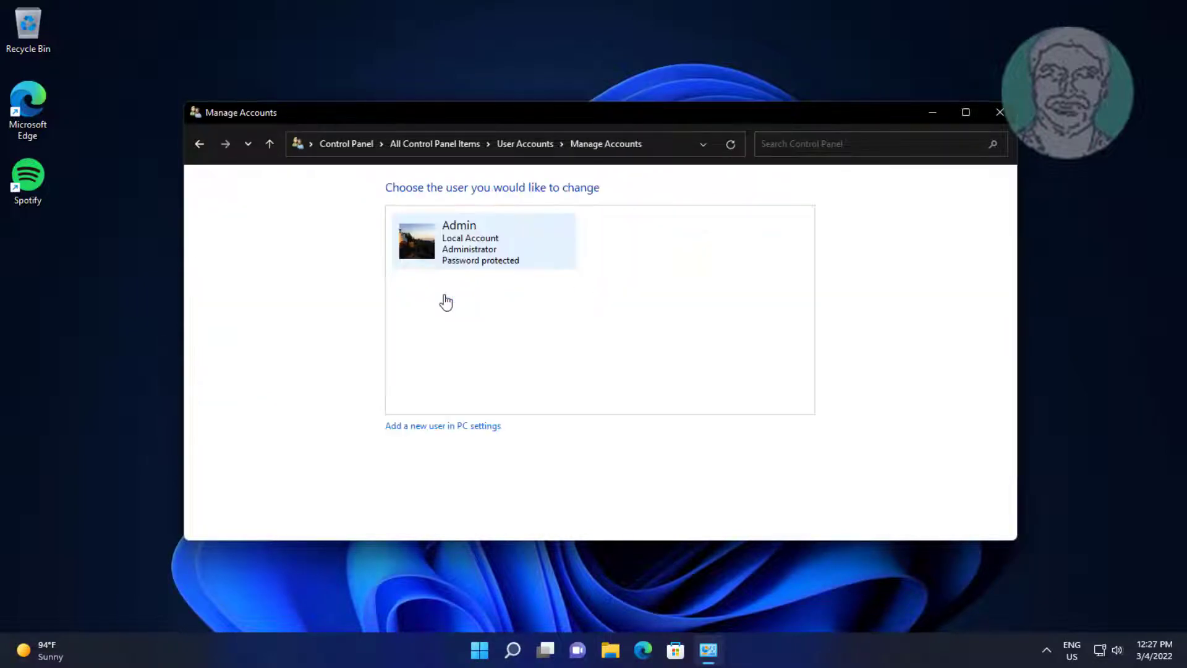
pyautogui.click(470, 240)
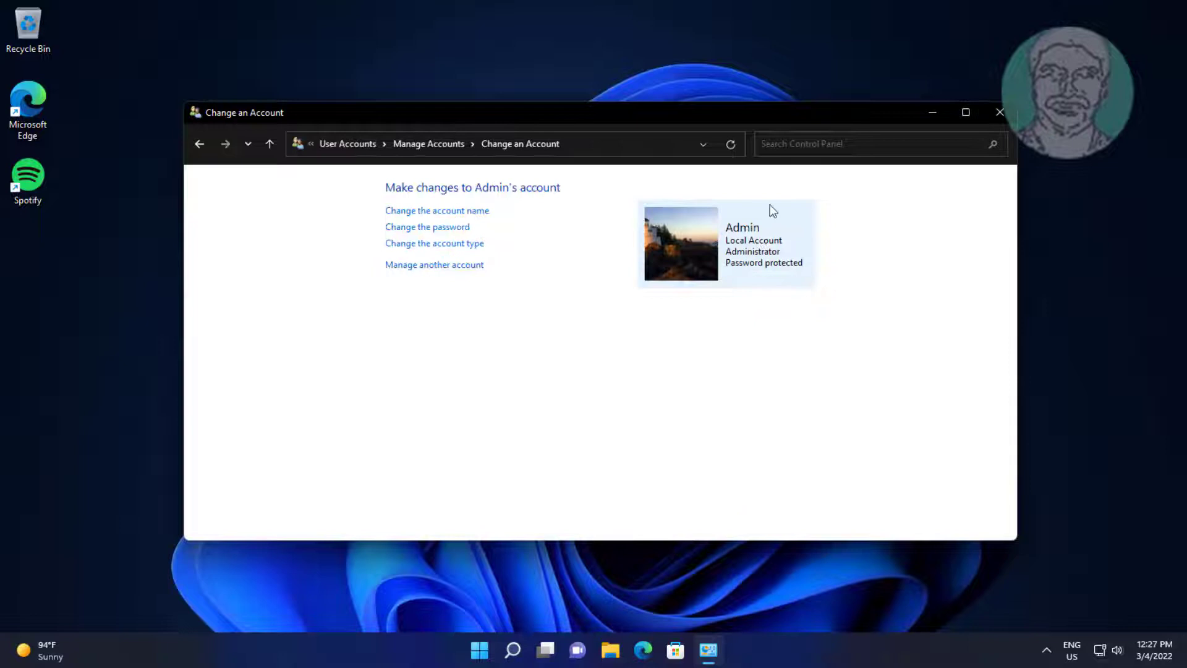
# Change the Admin account password by entering the current password, then the new one twice
pyautogui.click(443, 228)
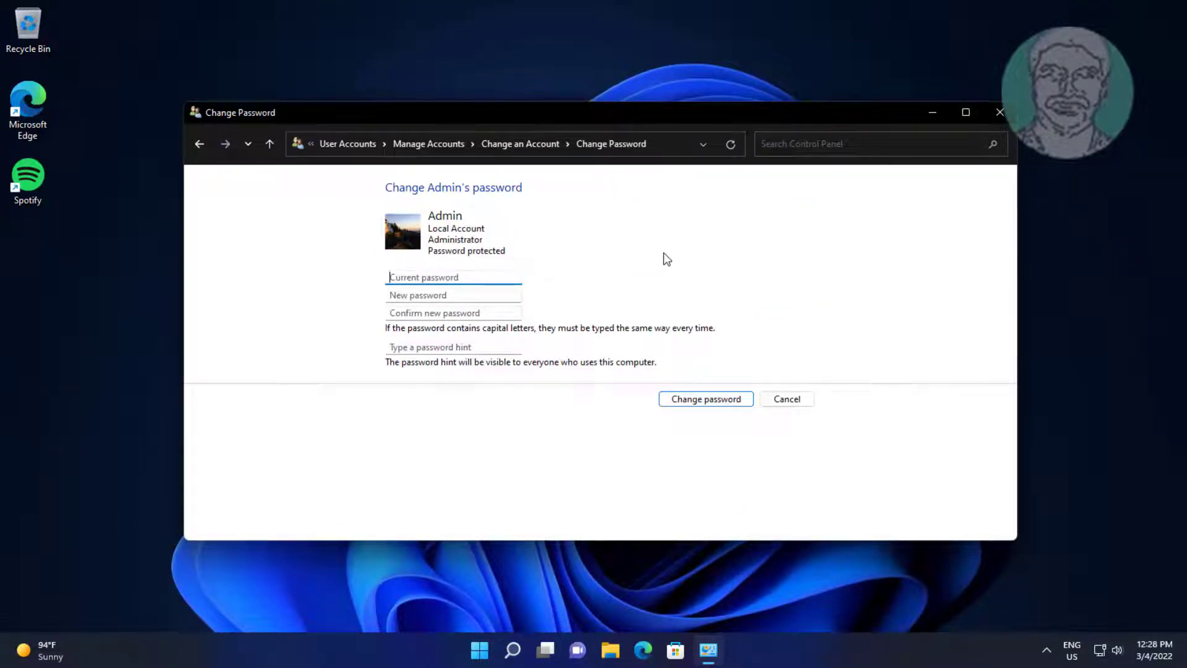
pyautogui.write('••••••••')
pyautogui.press('Tab')
pyautogui.write('•')
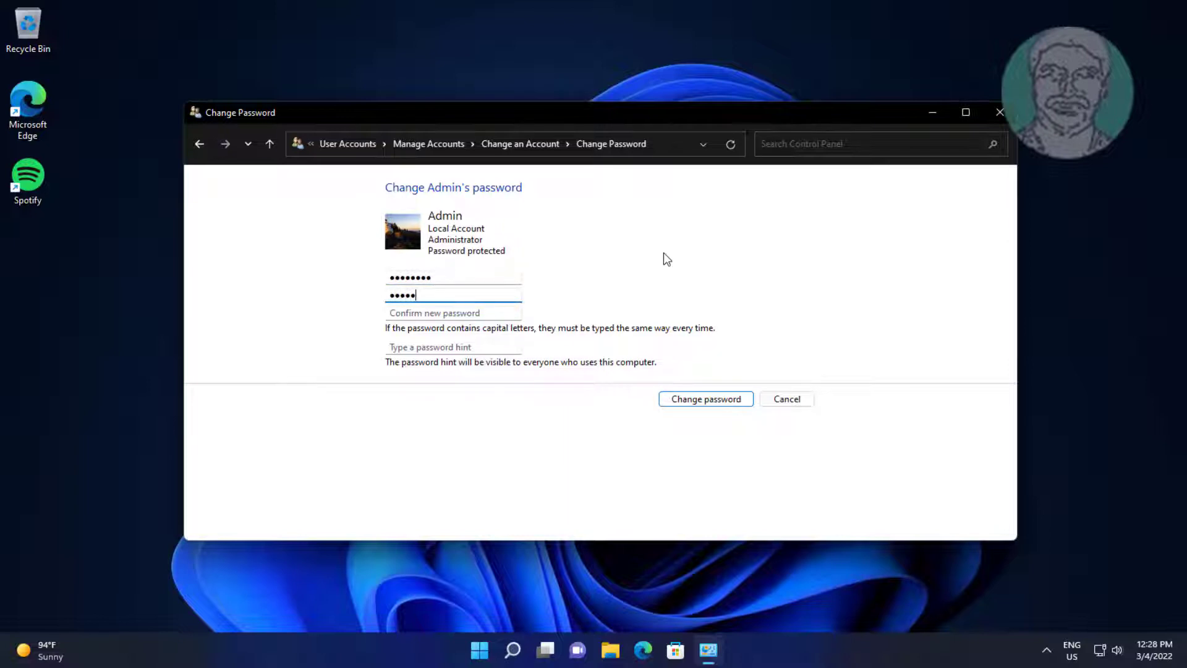
pyautogui.press('Tab')
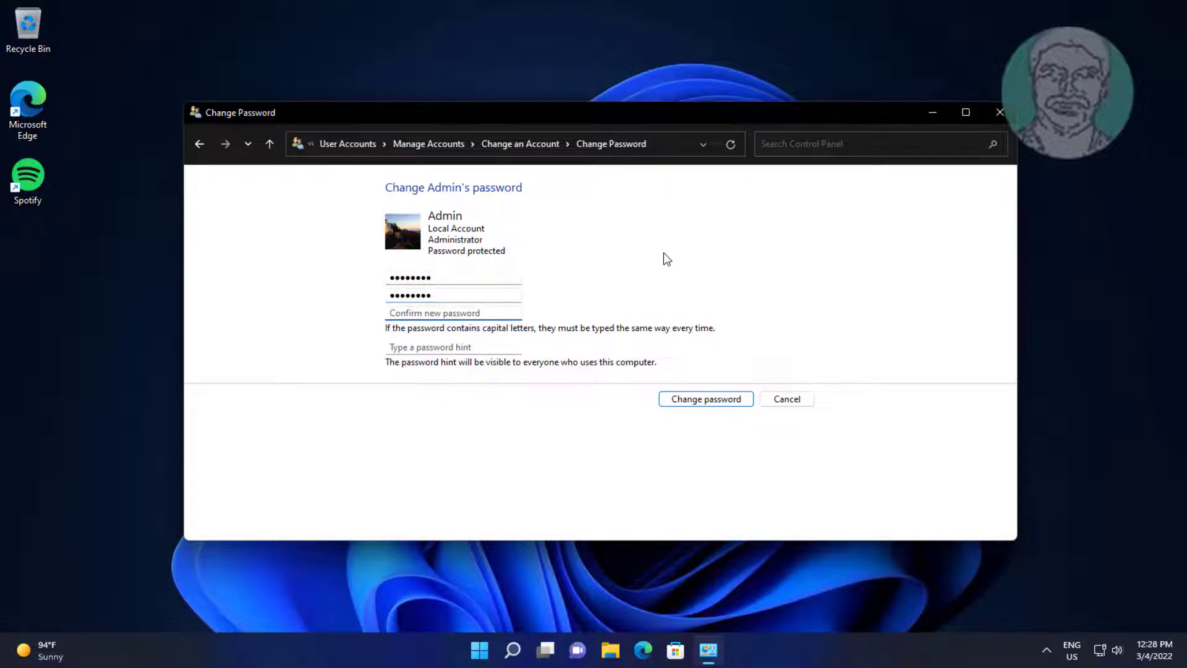
pyautogui.write('•')
pyautogui.click(705, 402)
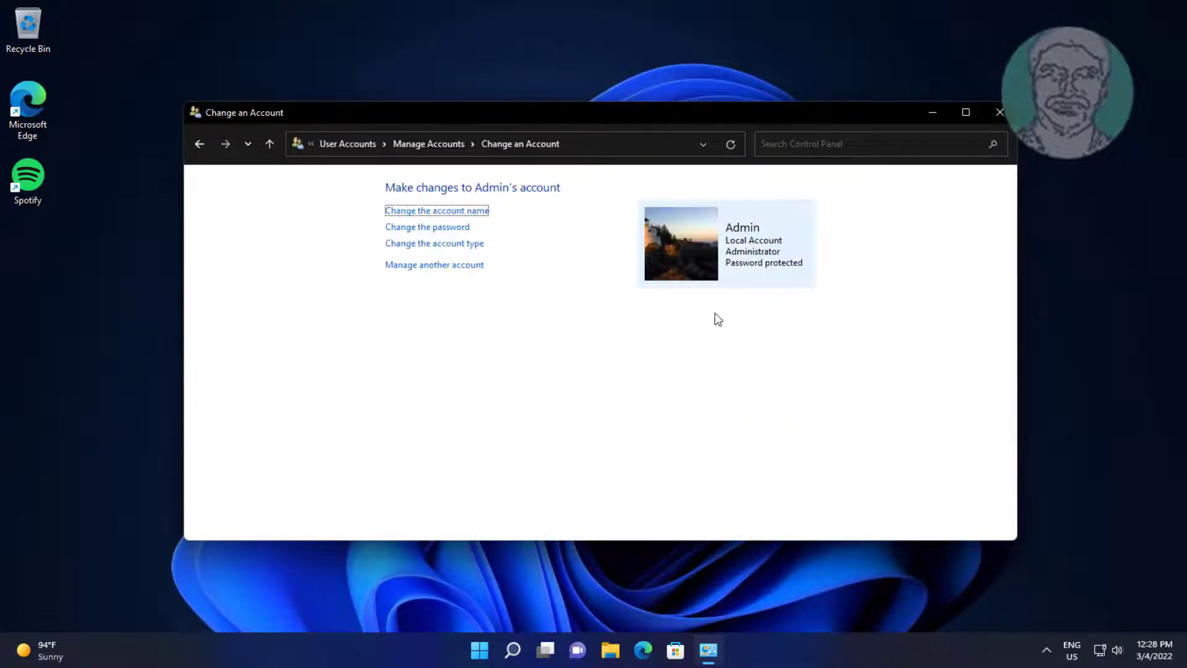
# Close the account window and sign out of the Admin account from Start
pyautogui.click(1000, 114)
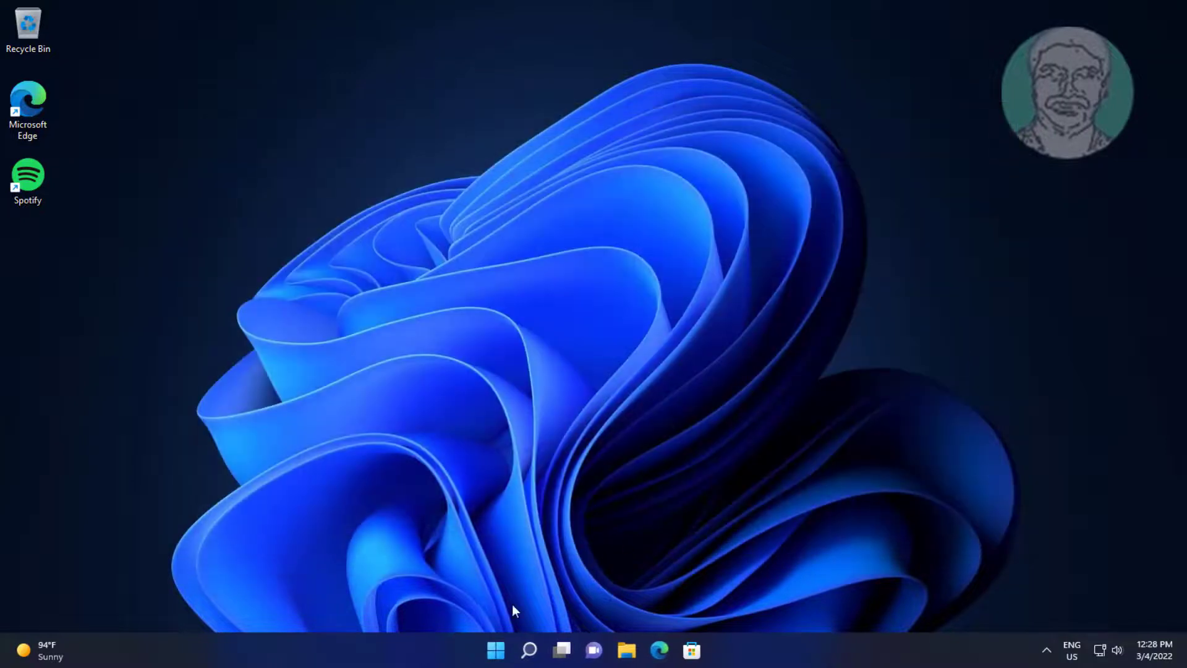
pyautogui.click(494, 649)
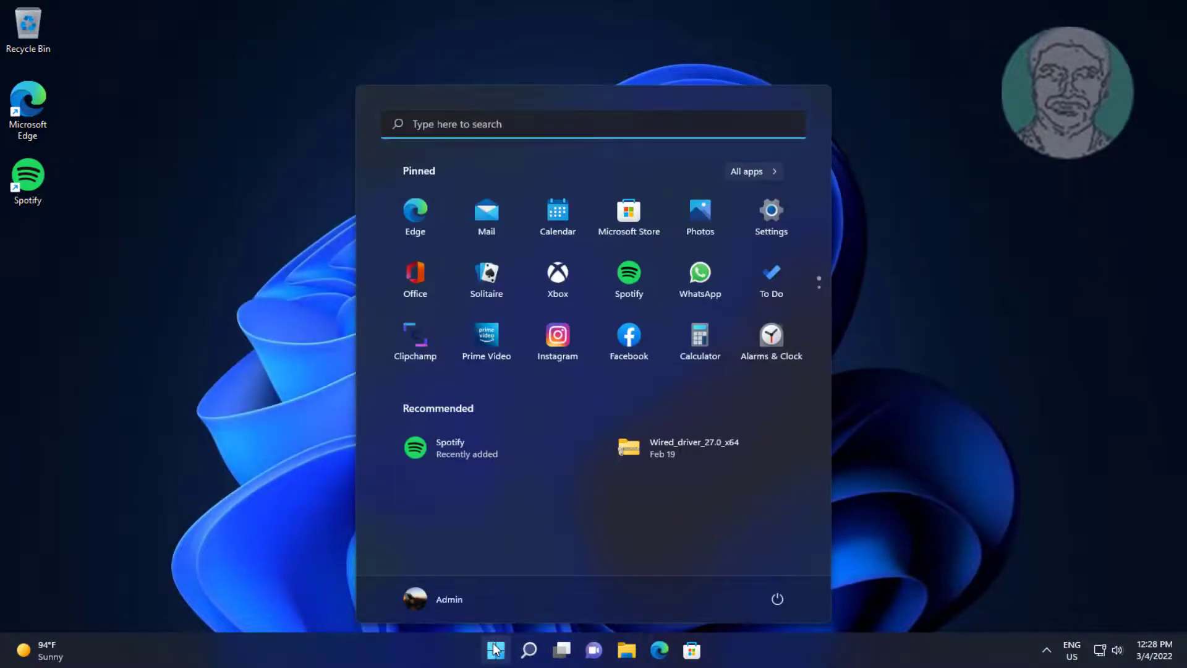
pyautogui.click(426, 588)
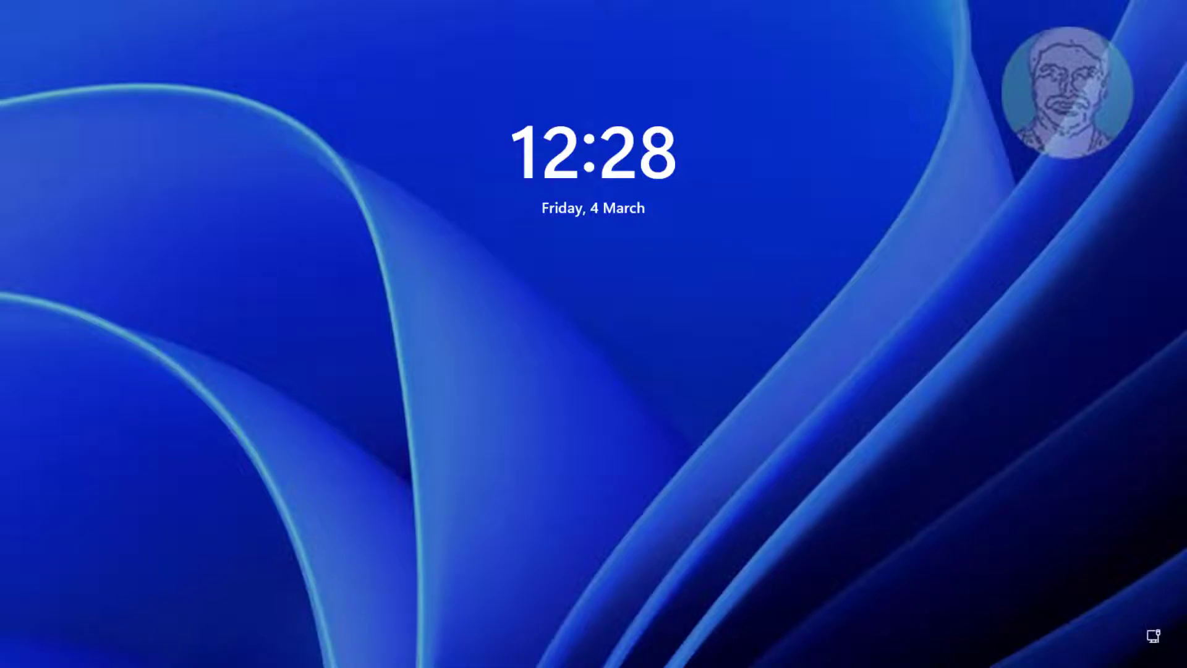
# Sign back in to the Admin account with its new password
pyautogui.click(592, 522)
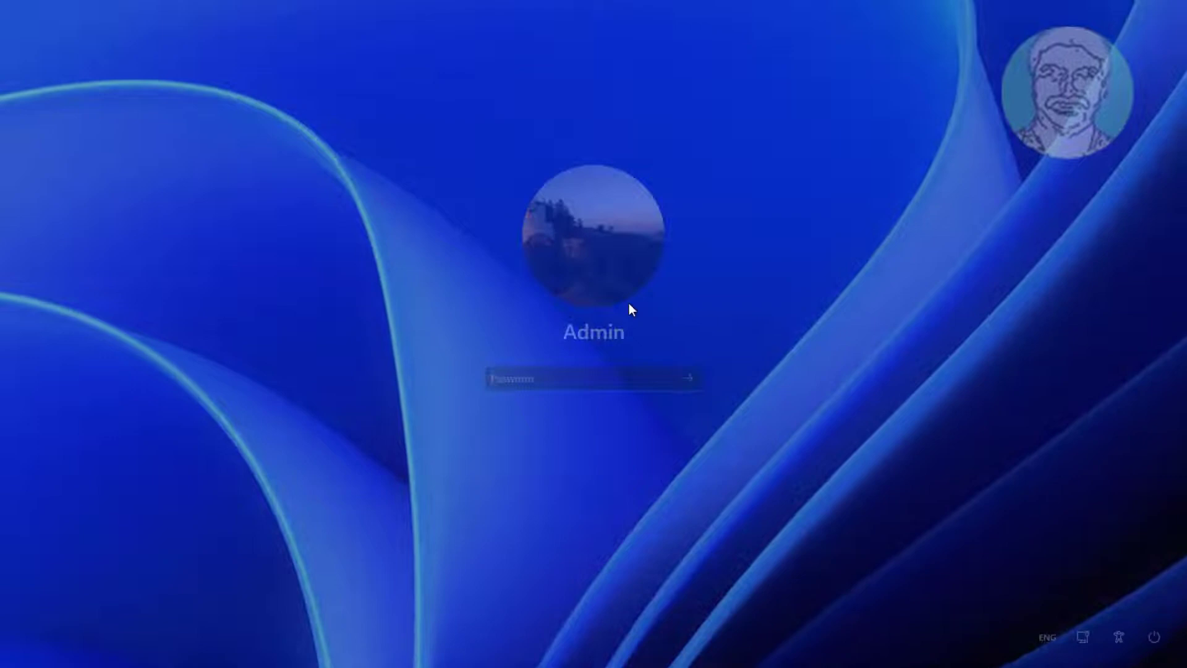
pyautogui.write('a')
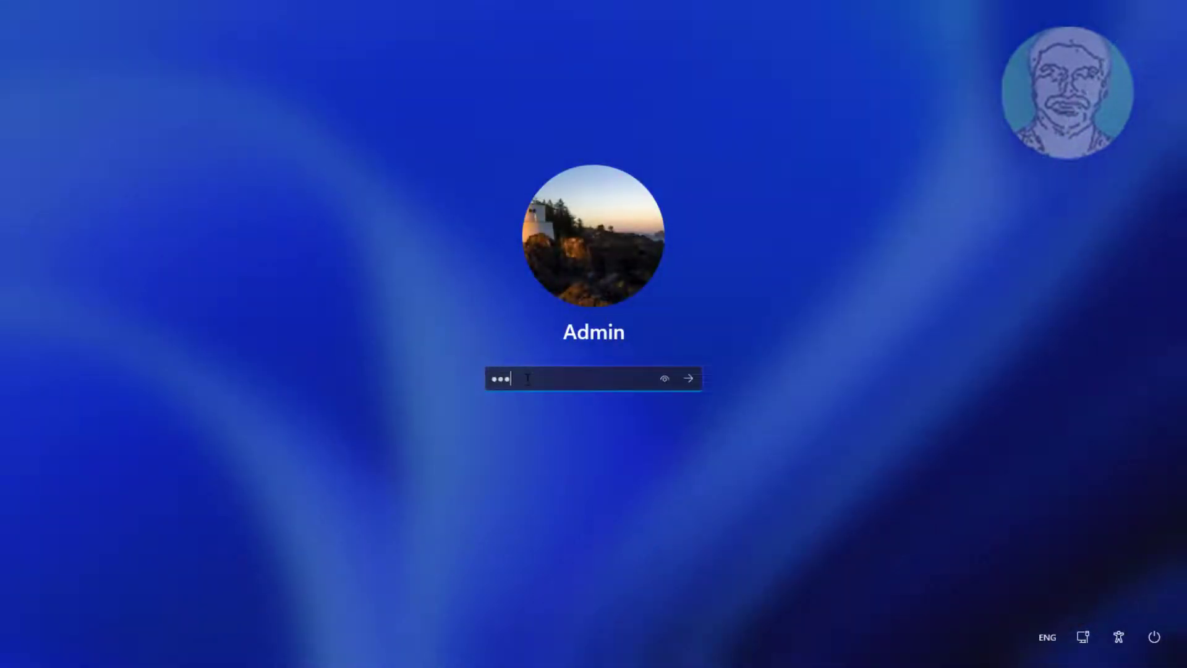
pyautogui.press('Return')
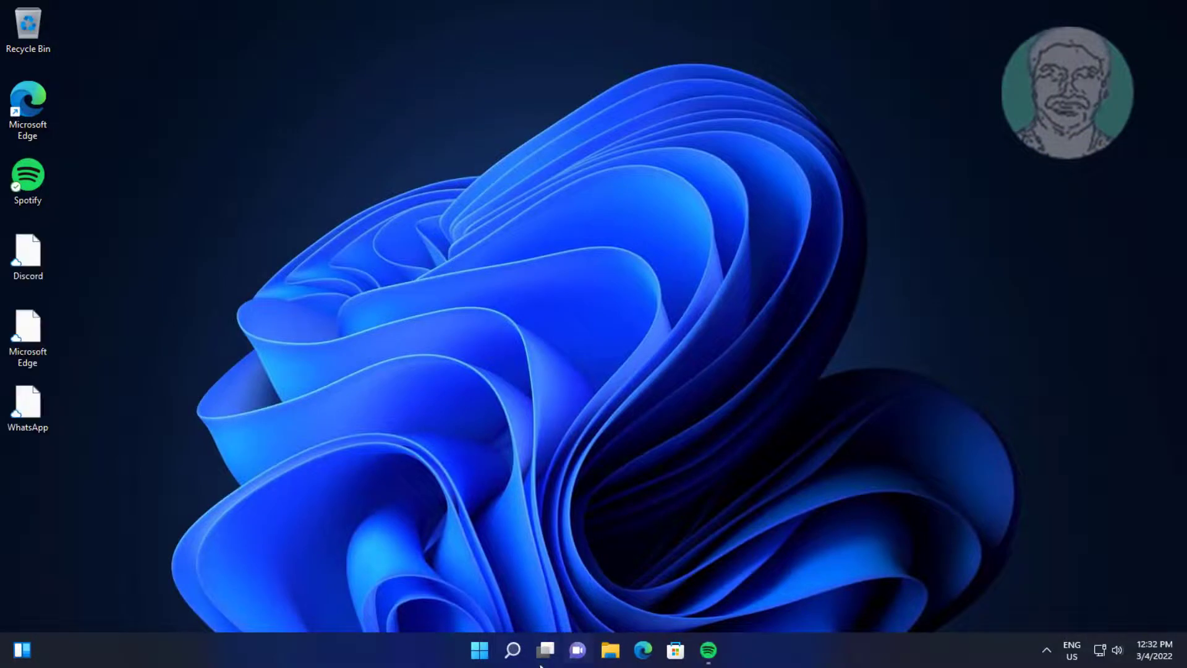
# Search Windows for 'credential manager' and open Credential Manager
pyautogui.click(518, 654)
pyautogui.write('cre')
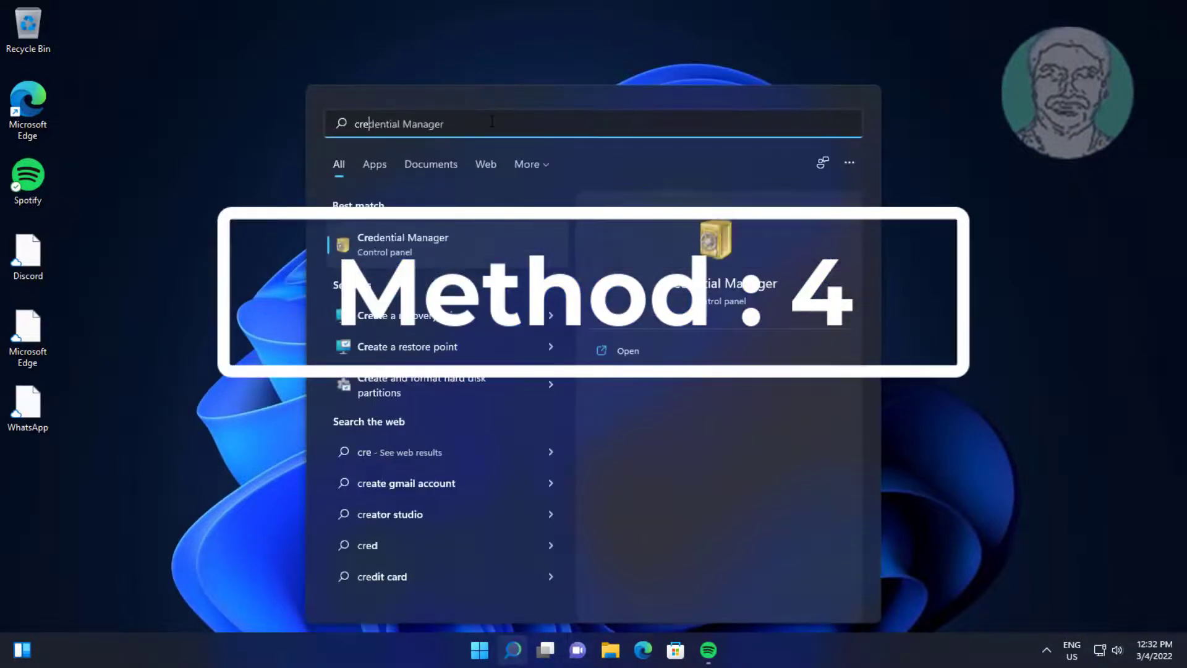
pyautogui.write('dential manae')
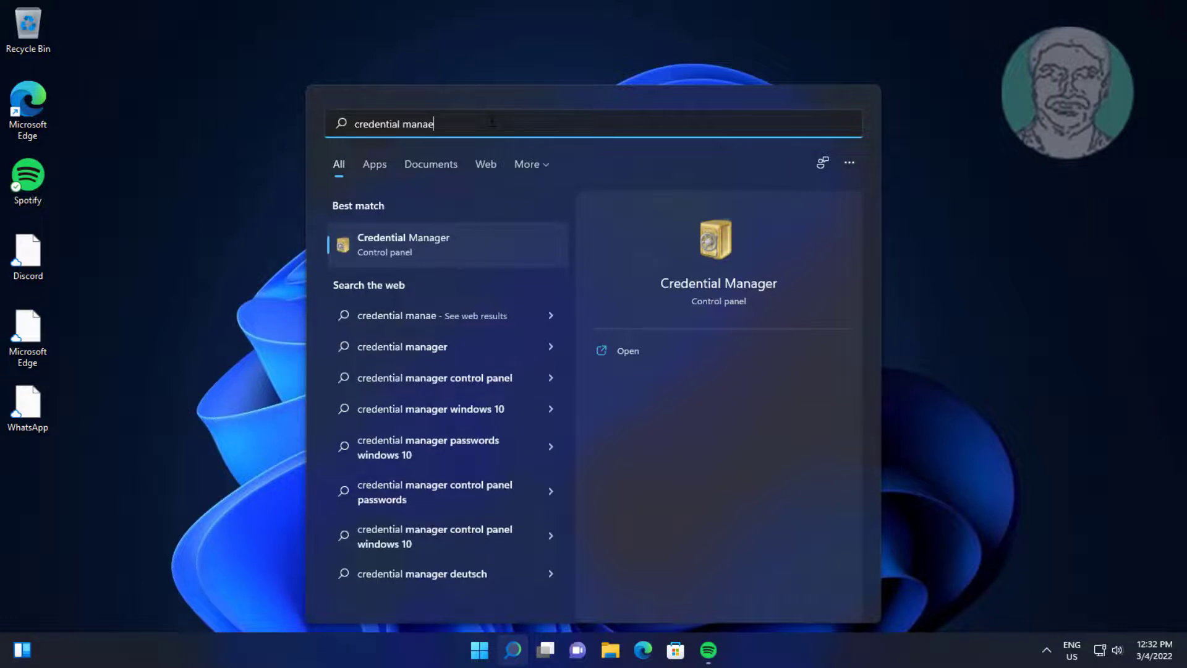
pyautogui.press('BackSpace')
pyautogui.write('ger')
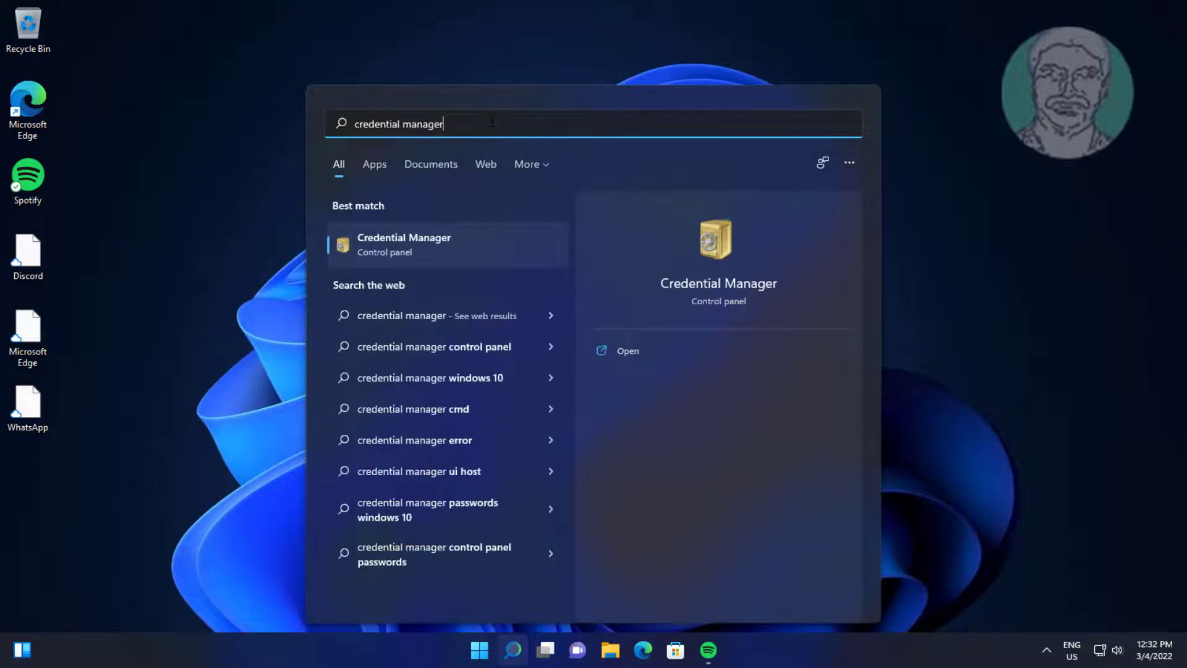
pyautogui.click(388, 246)
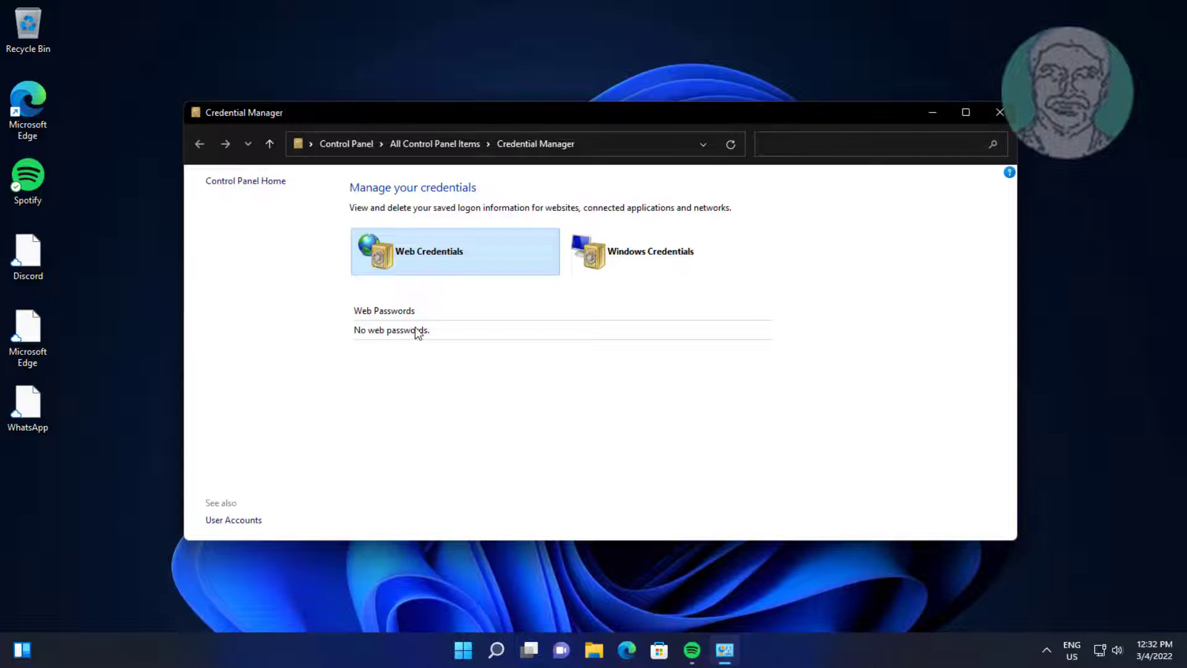
# Remove the OneDrive Cached Credential from Windows Credentials and close Credential Manager
pyautogui.click(662, 251)
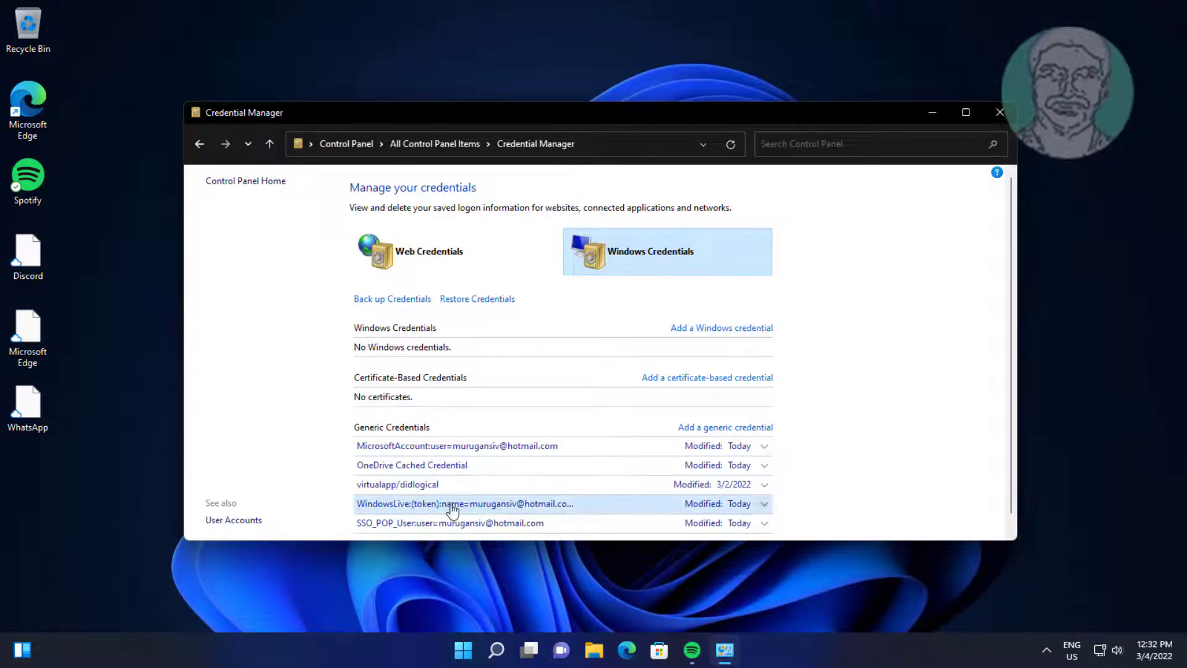
pyautogui.click(420, 468)
pyautogui.scroll(-1, 501, 488)
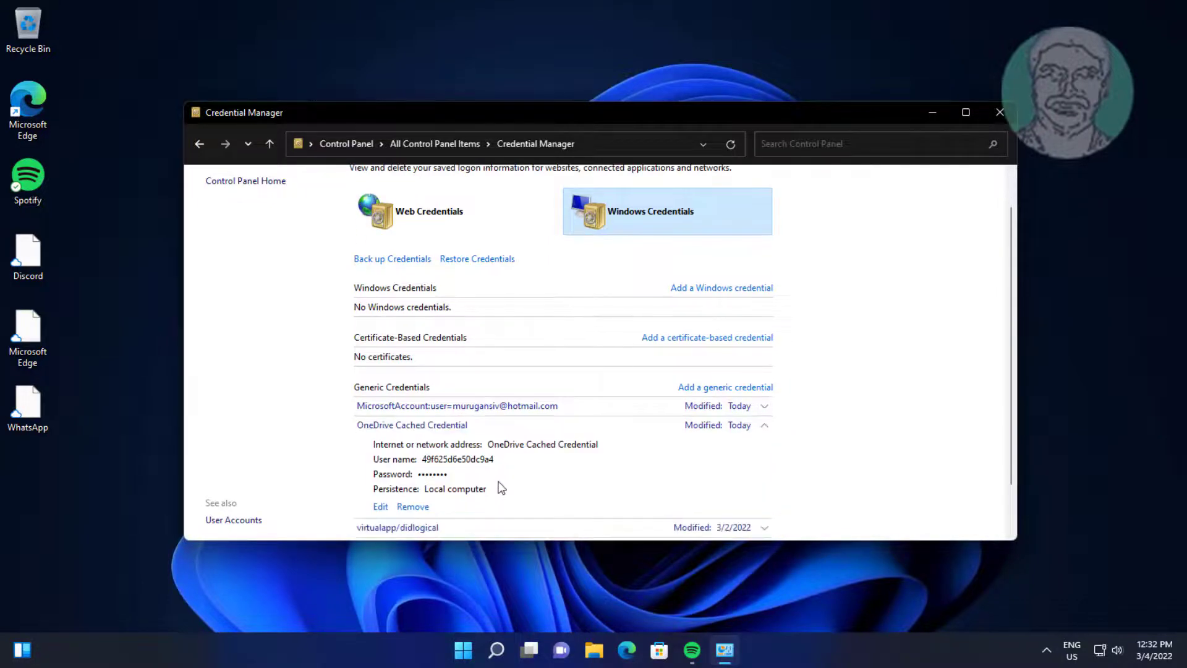
pyautogui.click(415, 486)
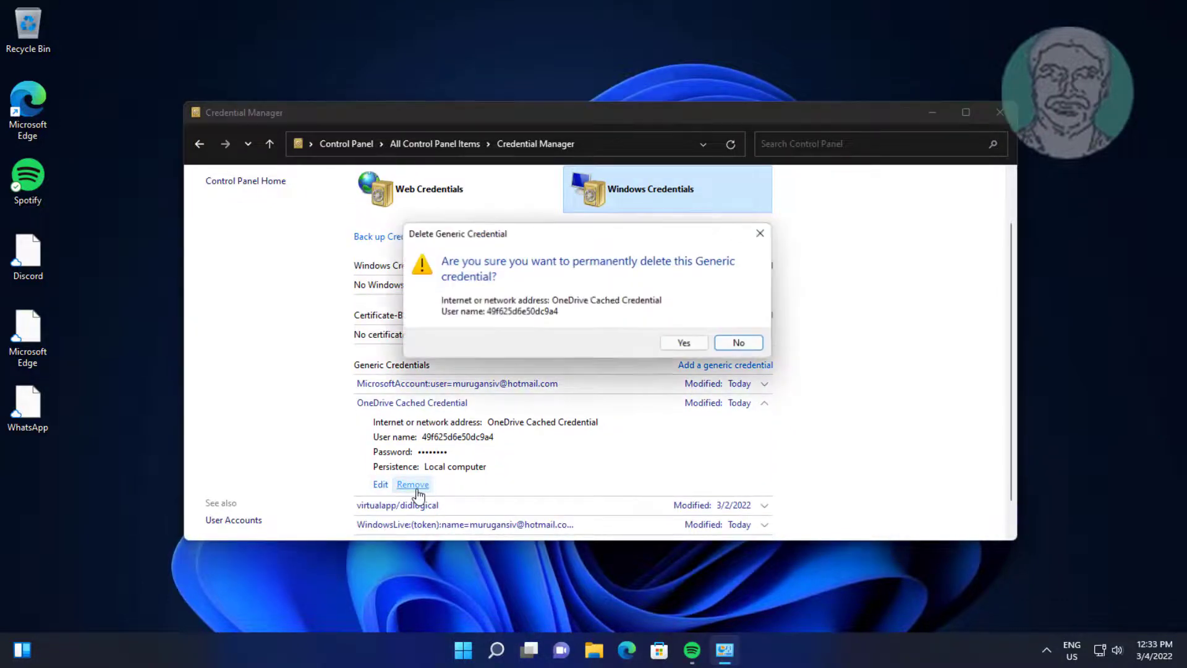
pyautogui.click(685, 343)
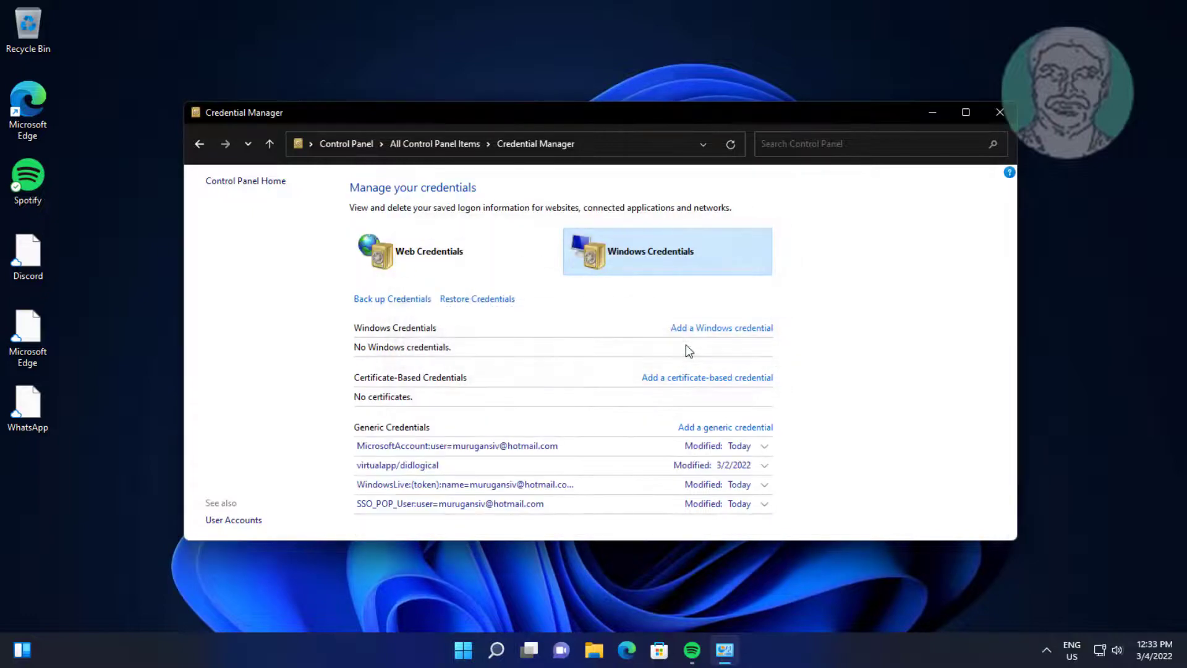
pyautogui.click(999, 112)
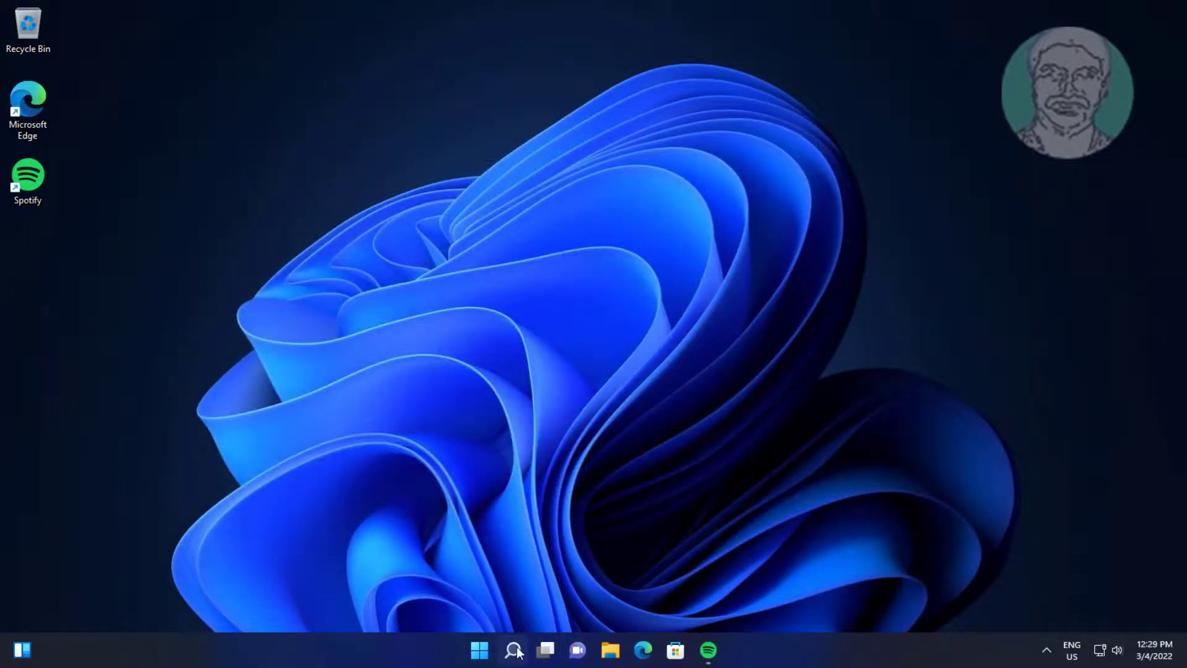
# Launch OneDrive from search and show its tray icon's options menu
pyautogui.click(515, 651)
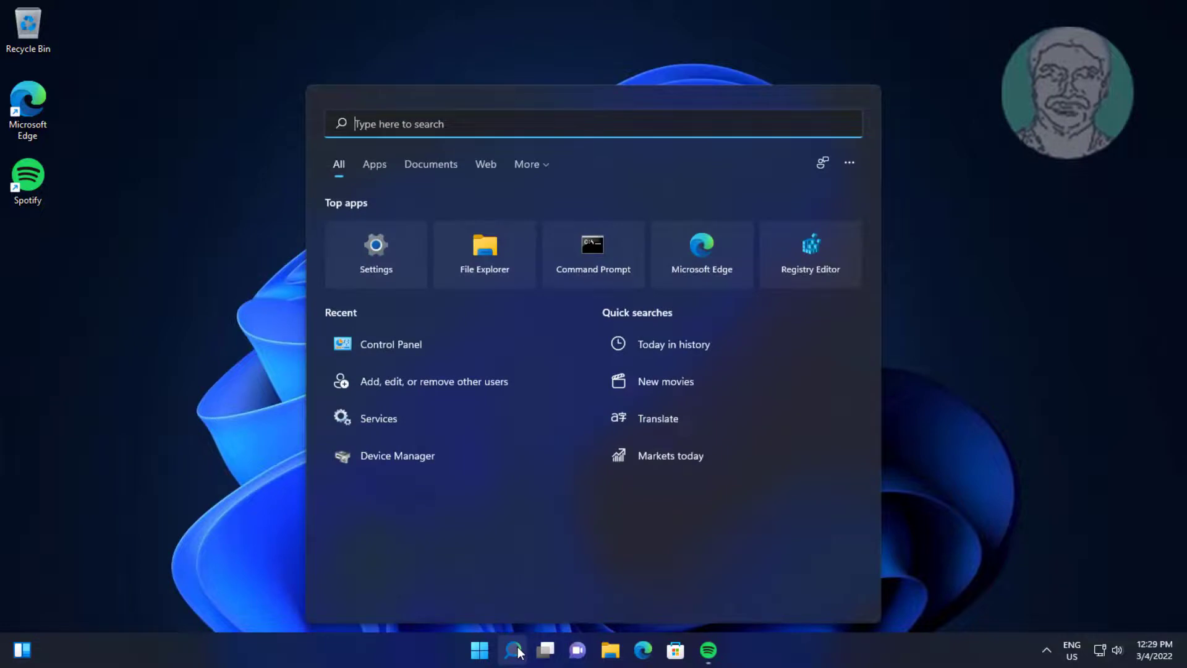
pyautogui.write('onedrive')
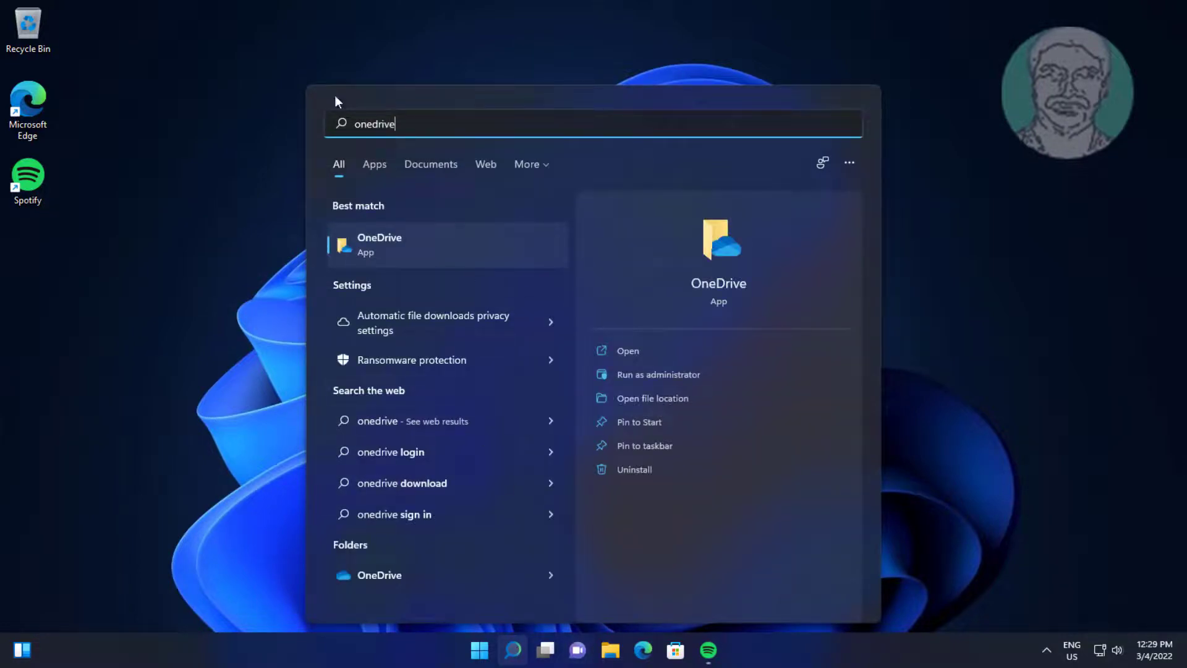
pyautogui.click(404, 246)
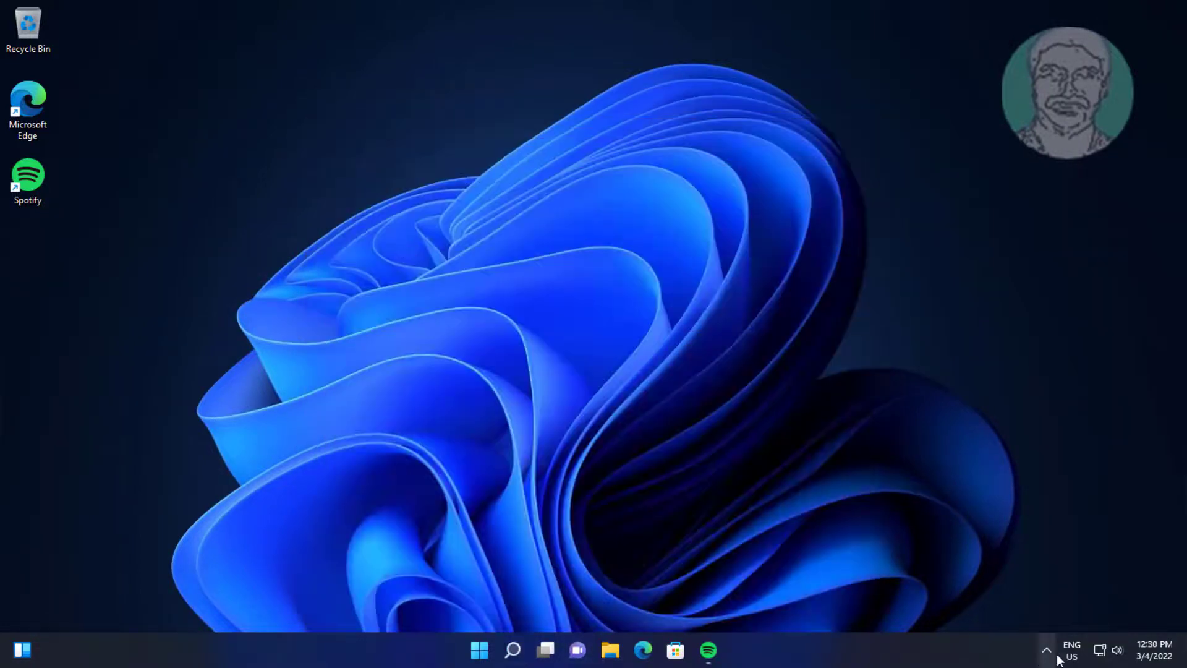
pyautogui.click(1046, 649)
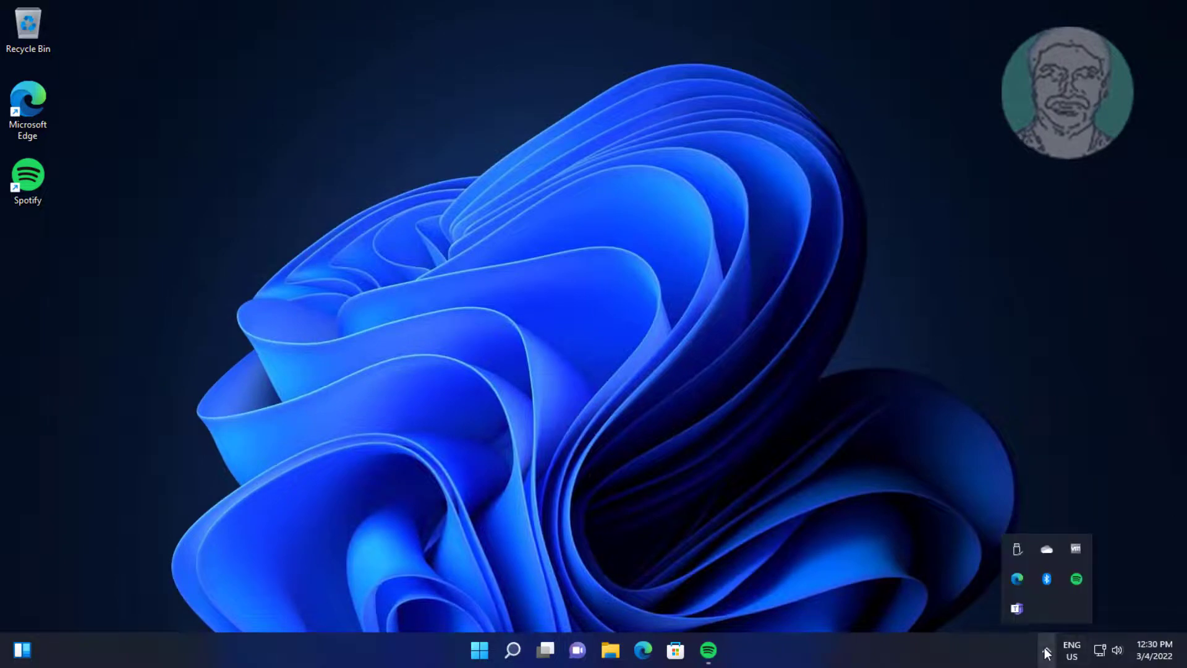
pyautogui.rightClick(1047, 548)
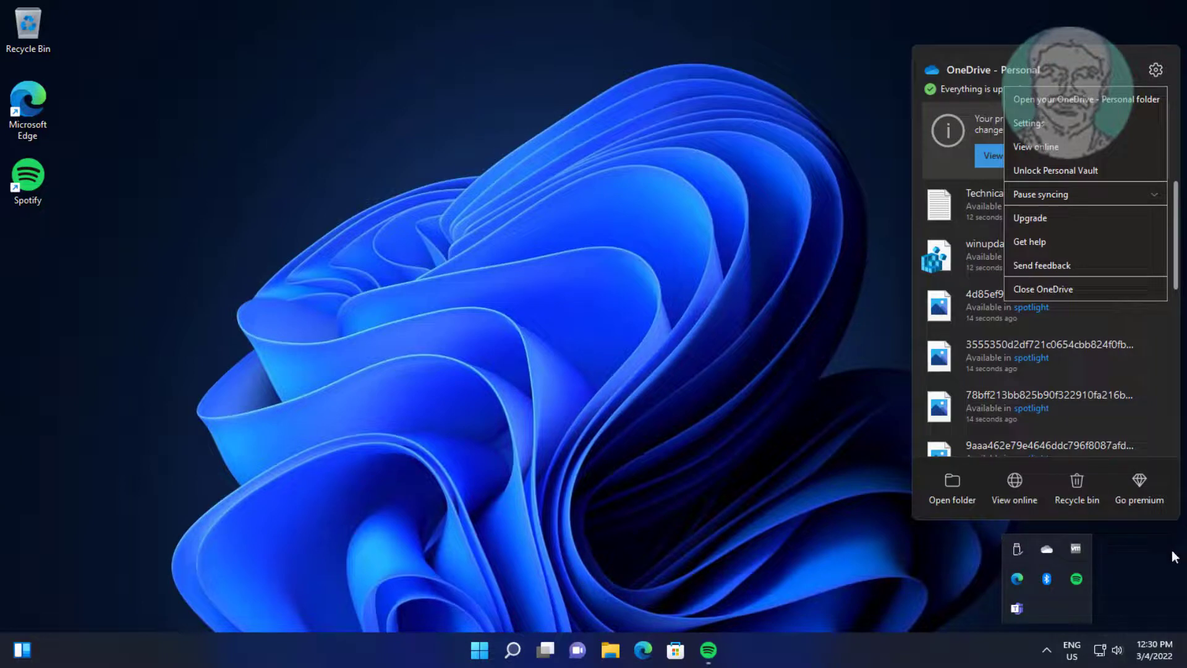
# Unlink this PC from the OneDrive account on the Account tab of OneDrive Settings
pyautogui.click(1045, 122)
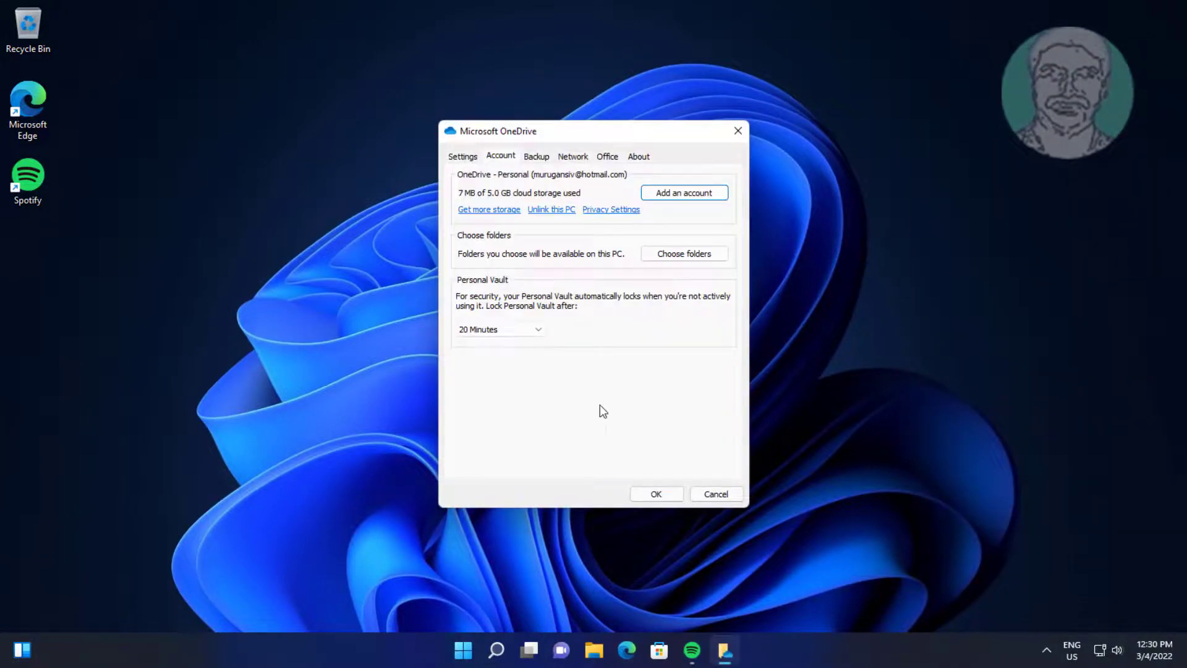
pyautogui.click(560, 211)
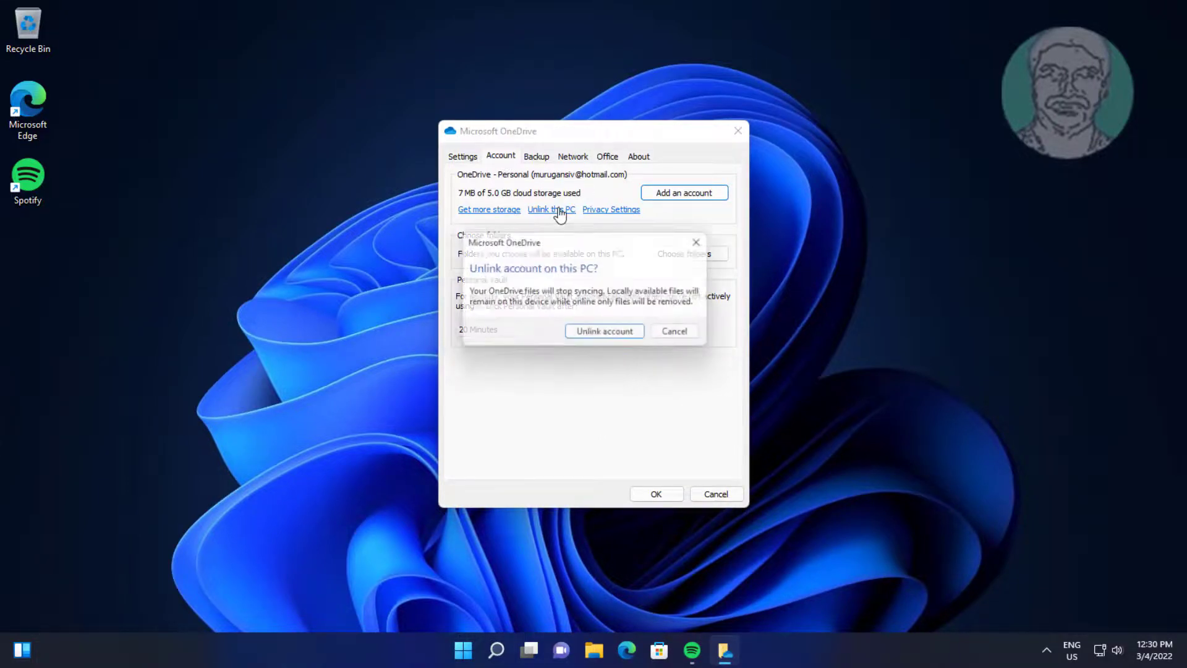
pyautogui.click(607, 336)
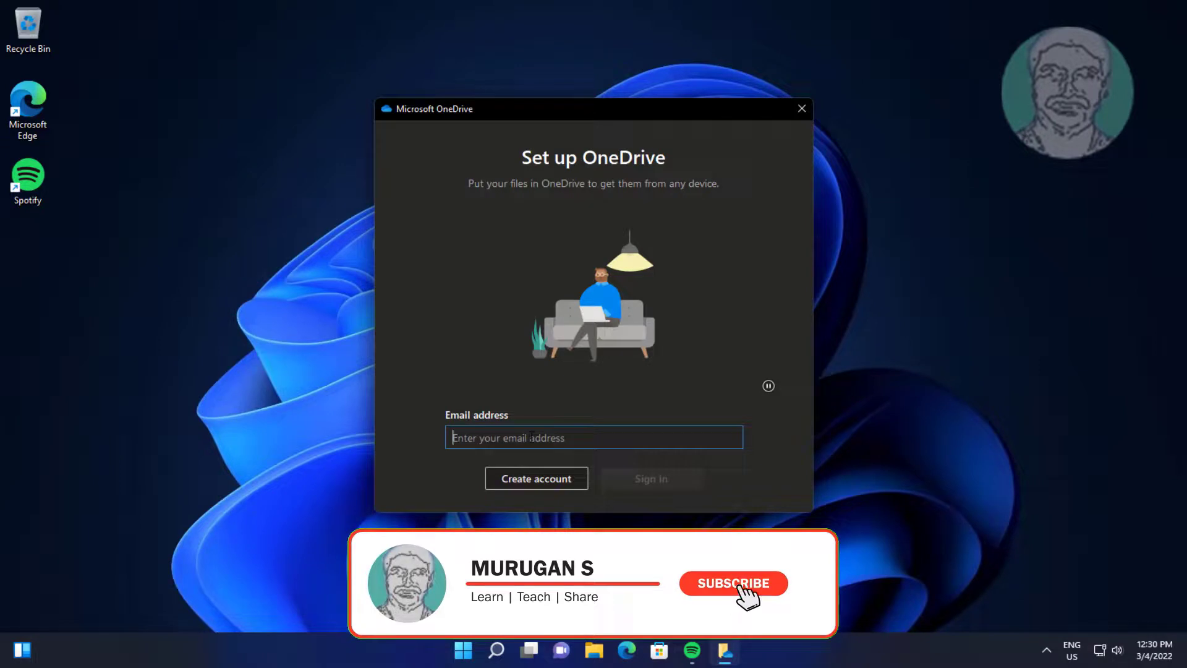
# Sign in with the account's e-mail and open the OneDrive folder showing Desktop, Documents, SampleFolder
pyautogui.write('muru')
pyautogui.press('Return')
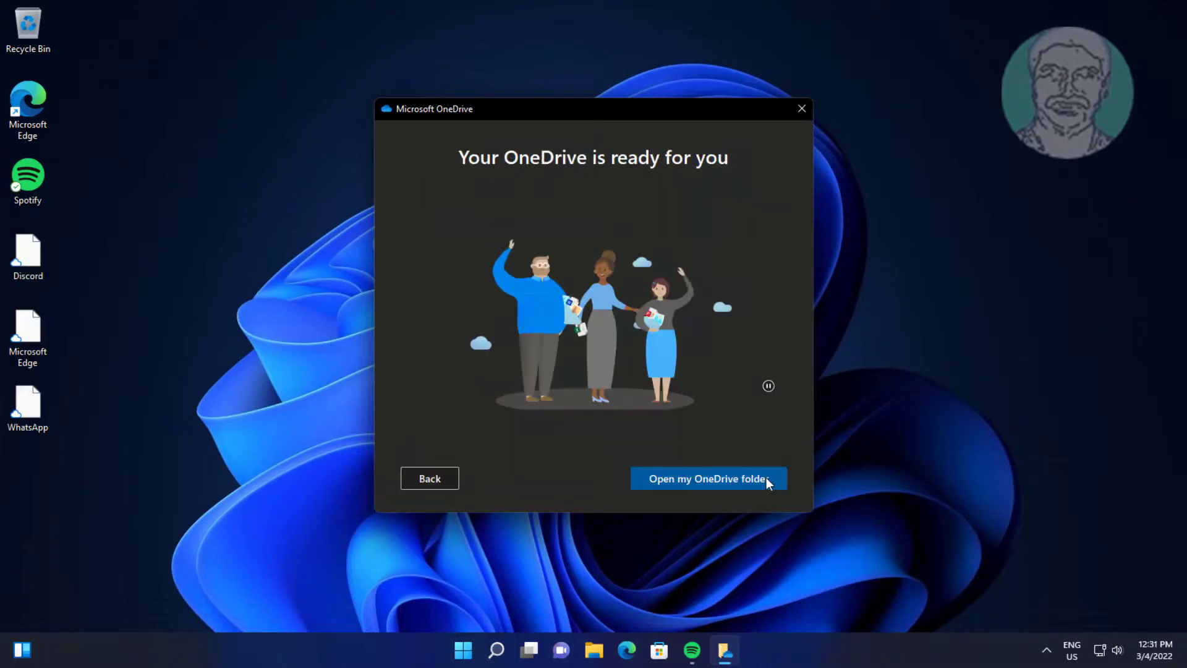
pyautogui.click(766, 477)
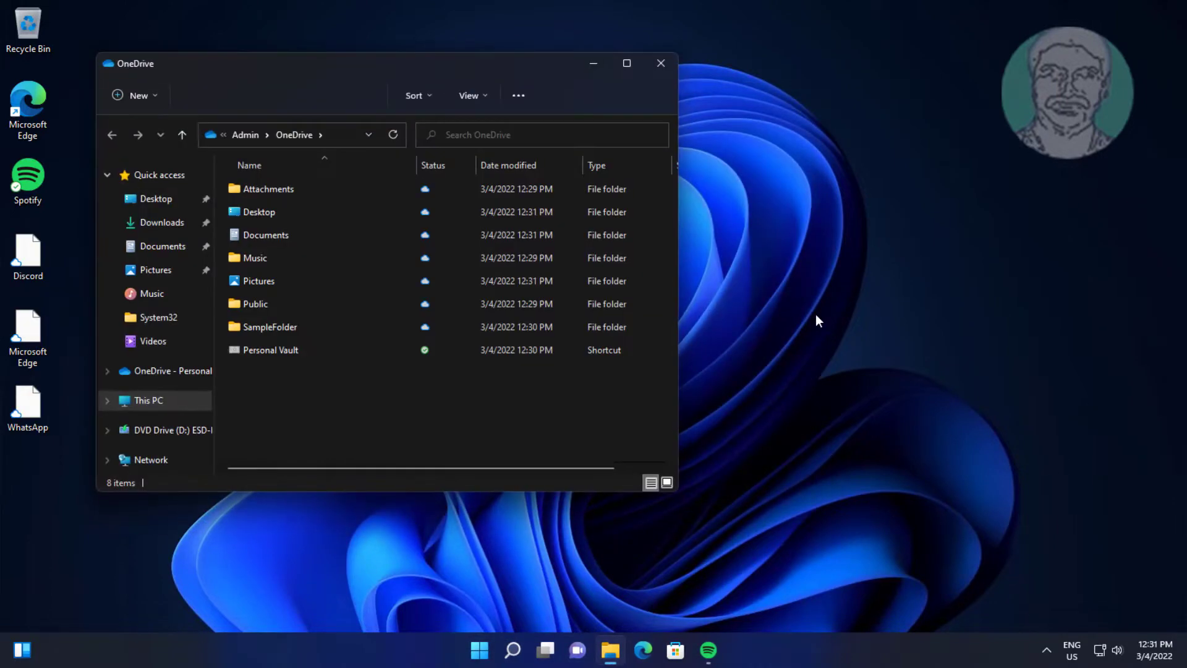